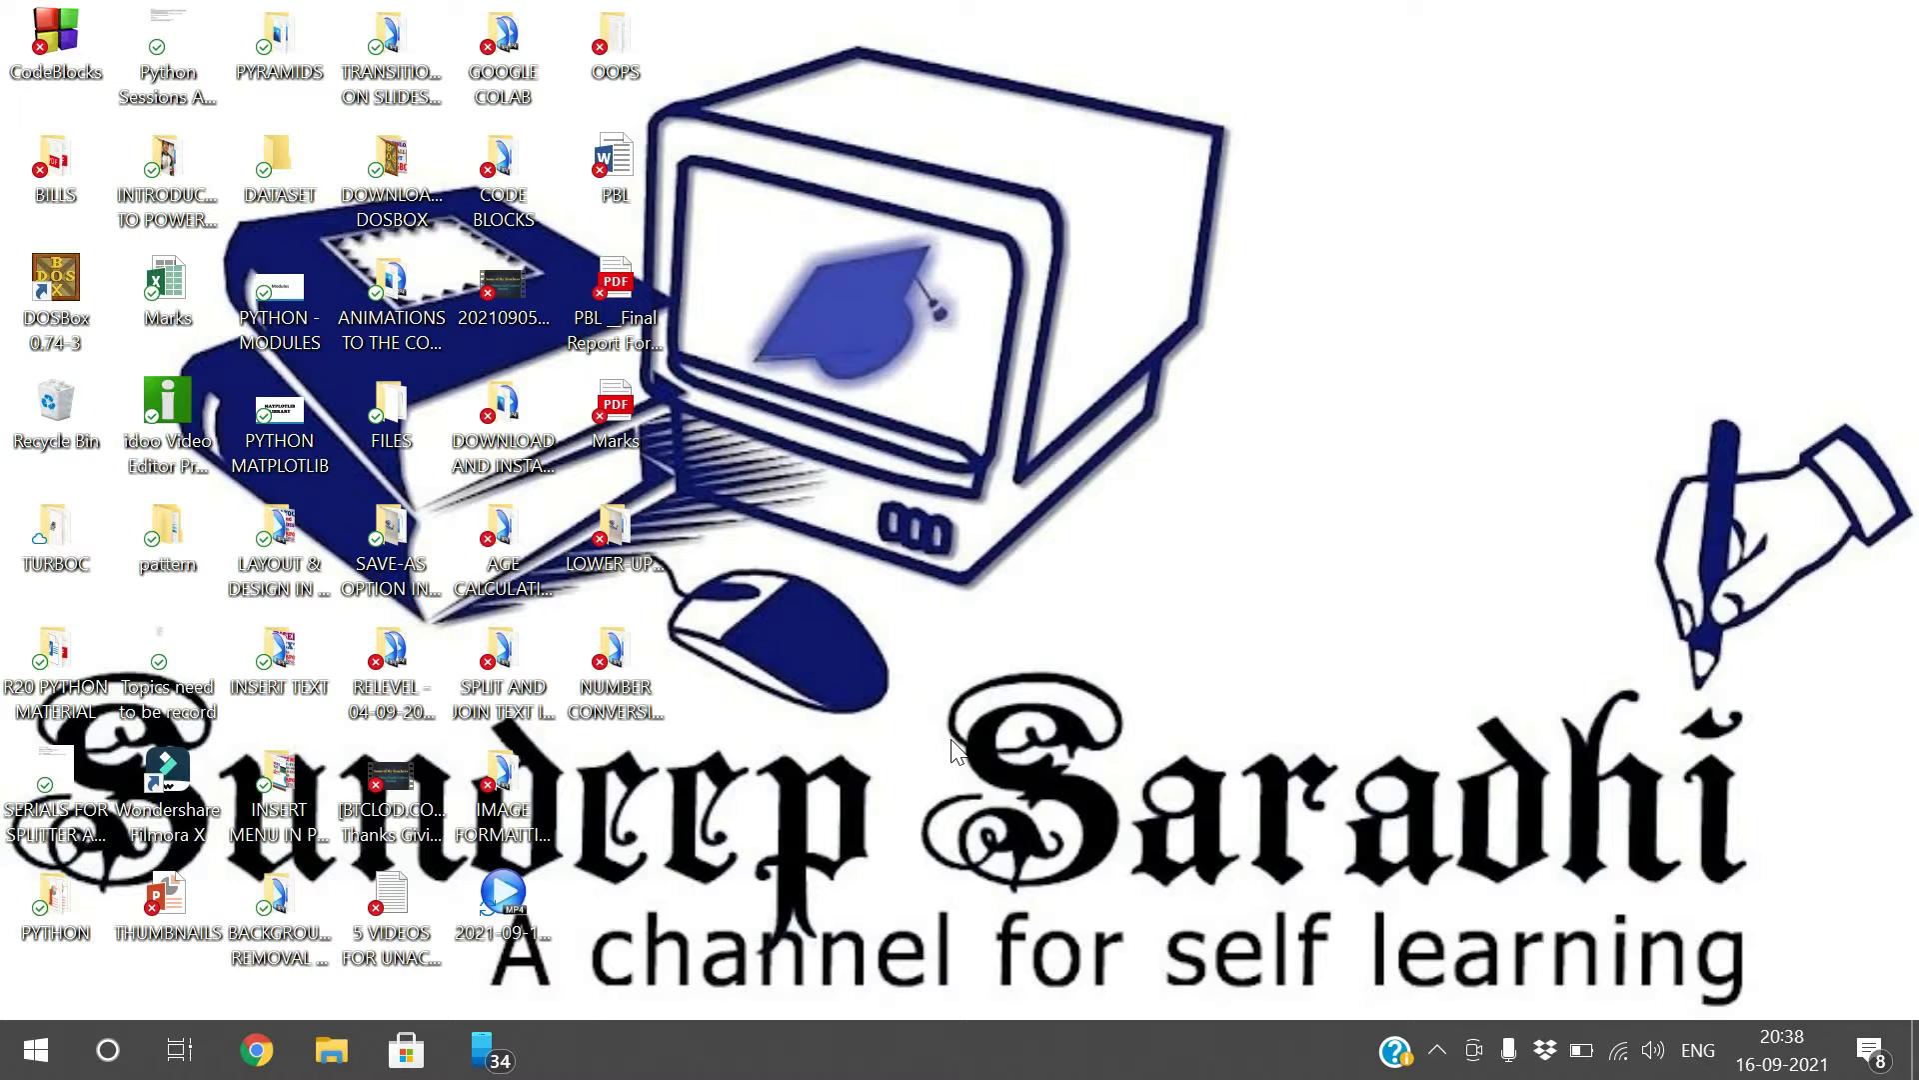
- Launch Excel from the Run prompt and start a blank workbook
key(super+r)
key(Return)
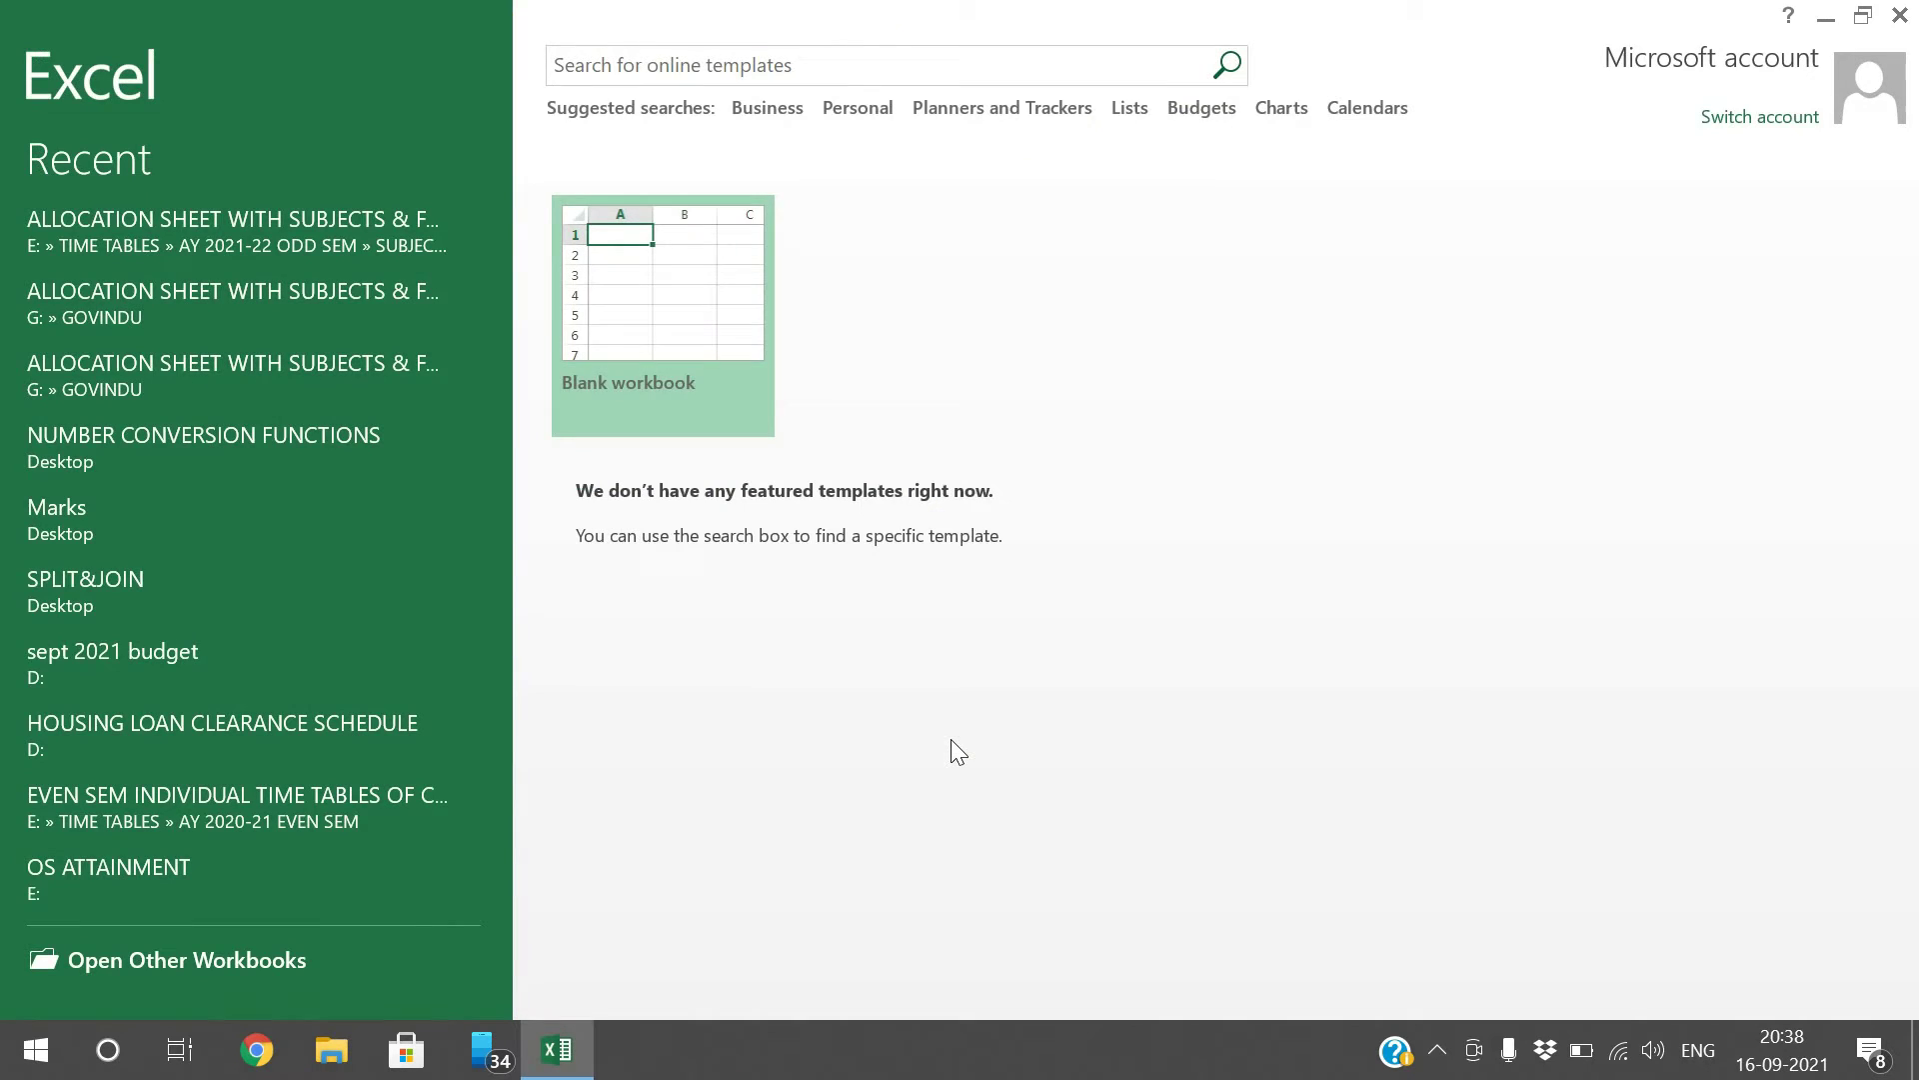
key(Return)
- Enter the label NOW() in D3 and the formula =now() in E3
click(394, 355)
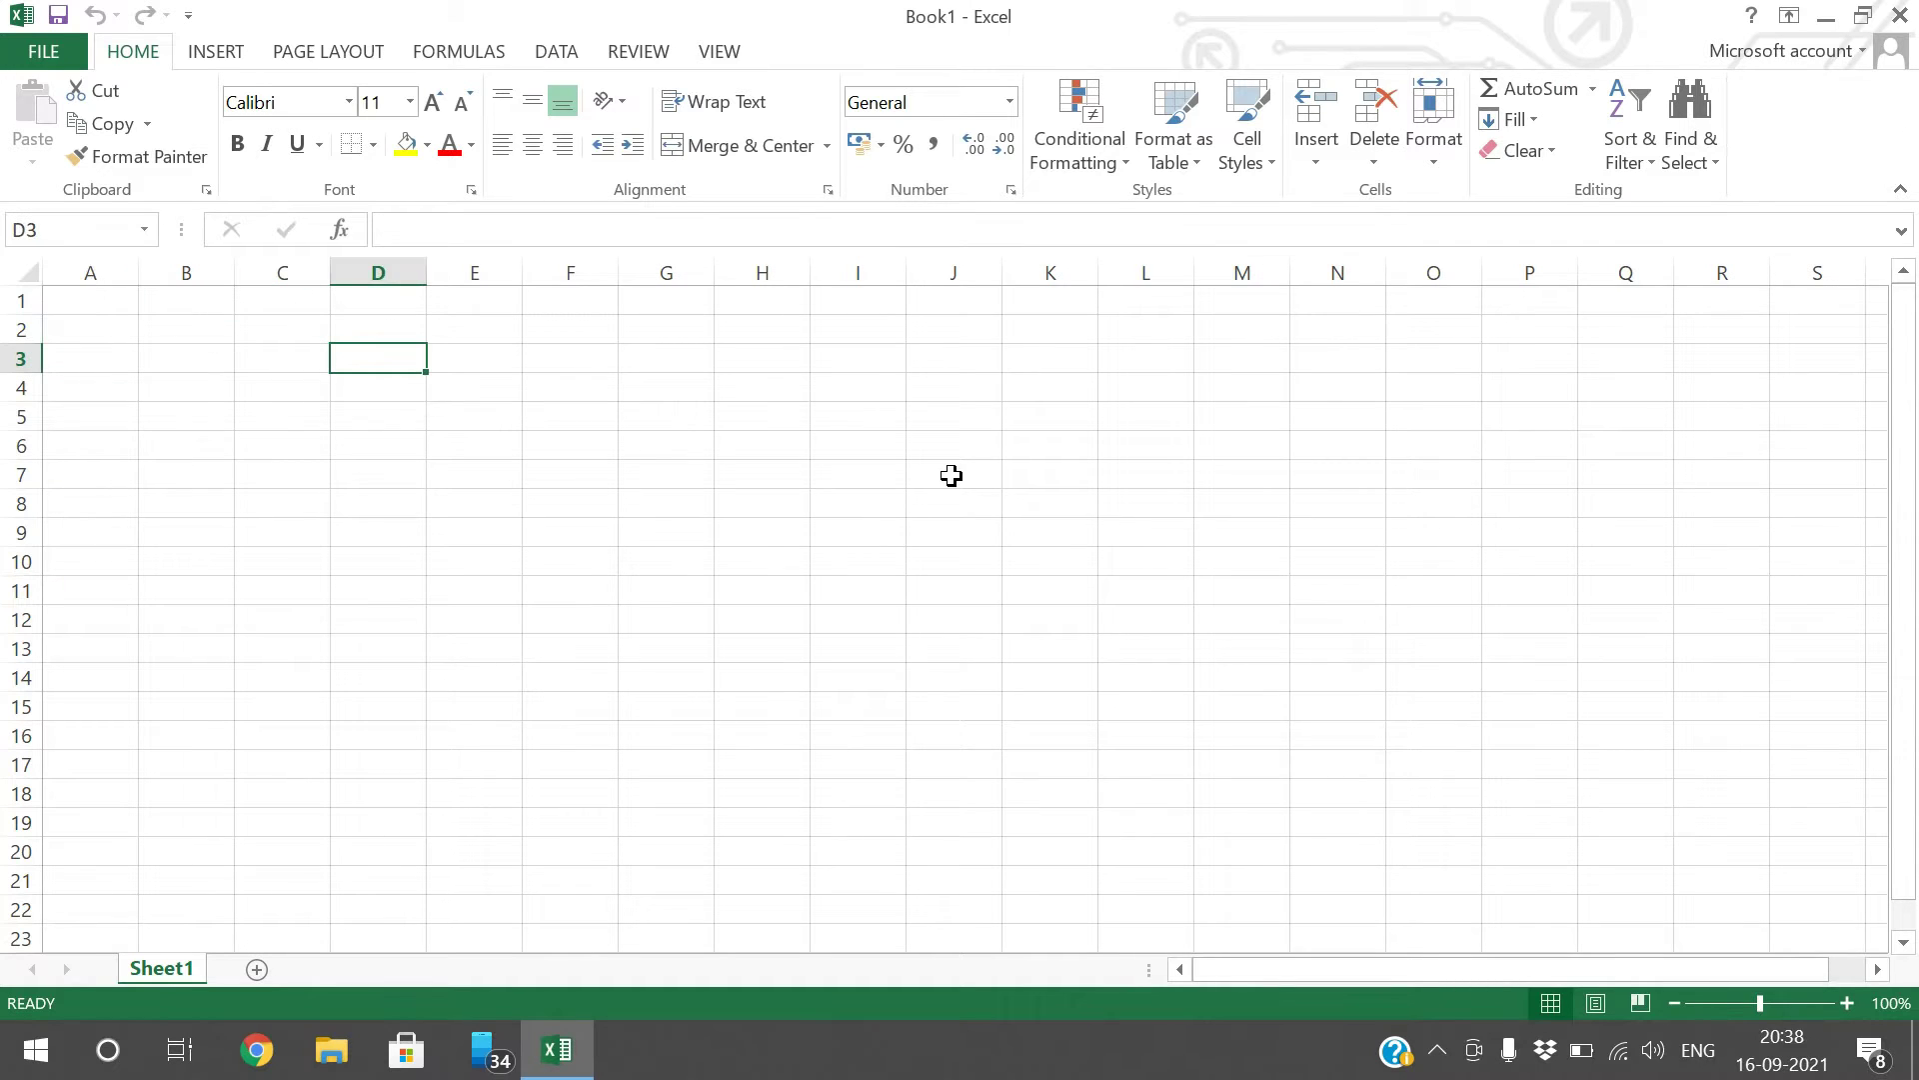
text(NOW)
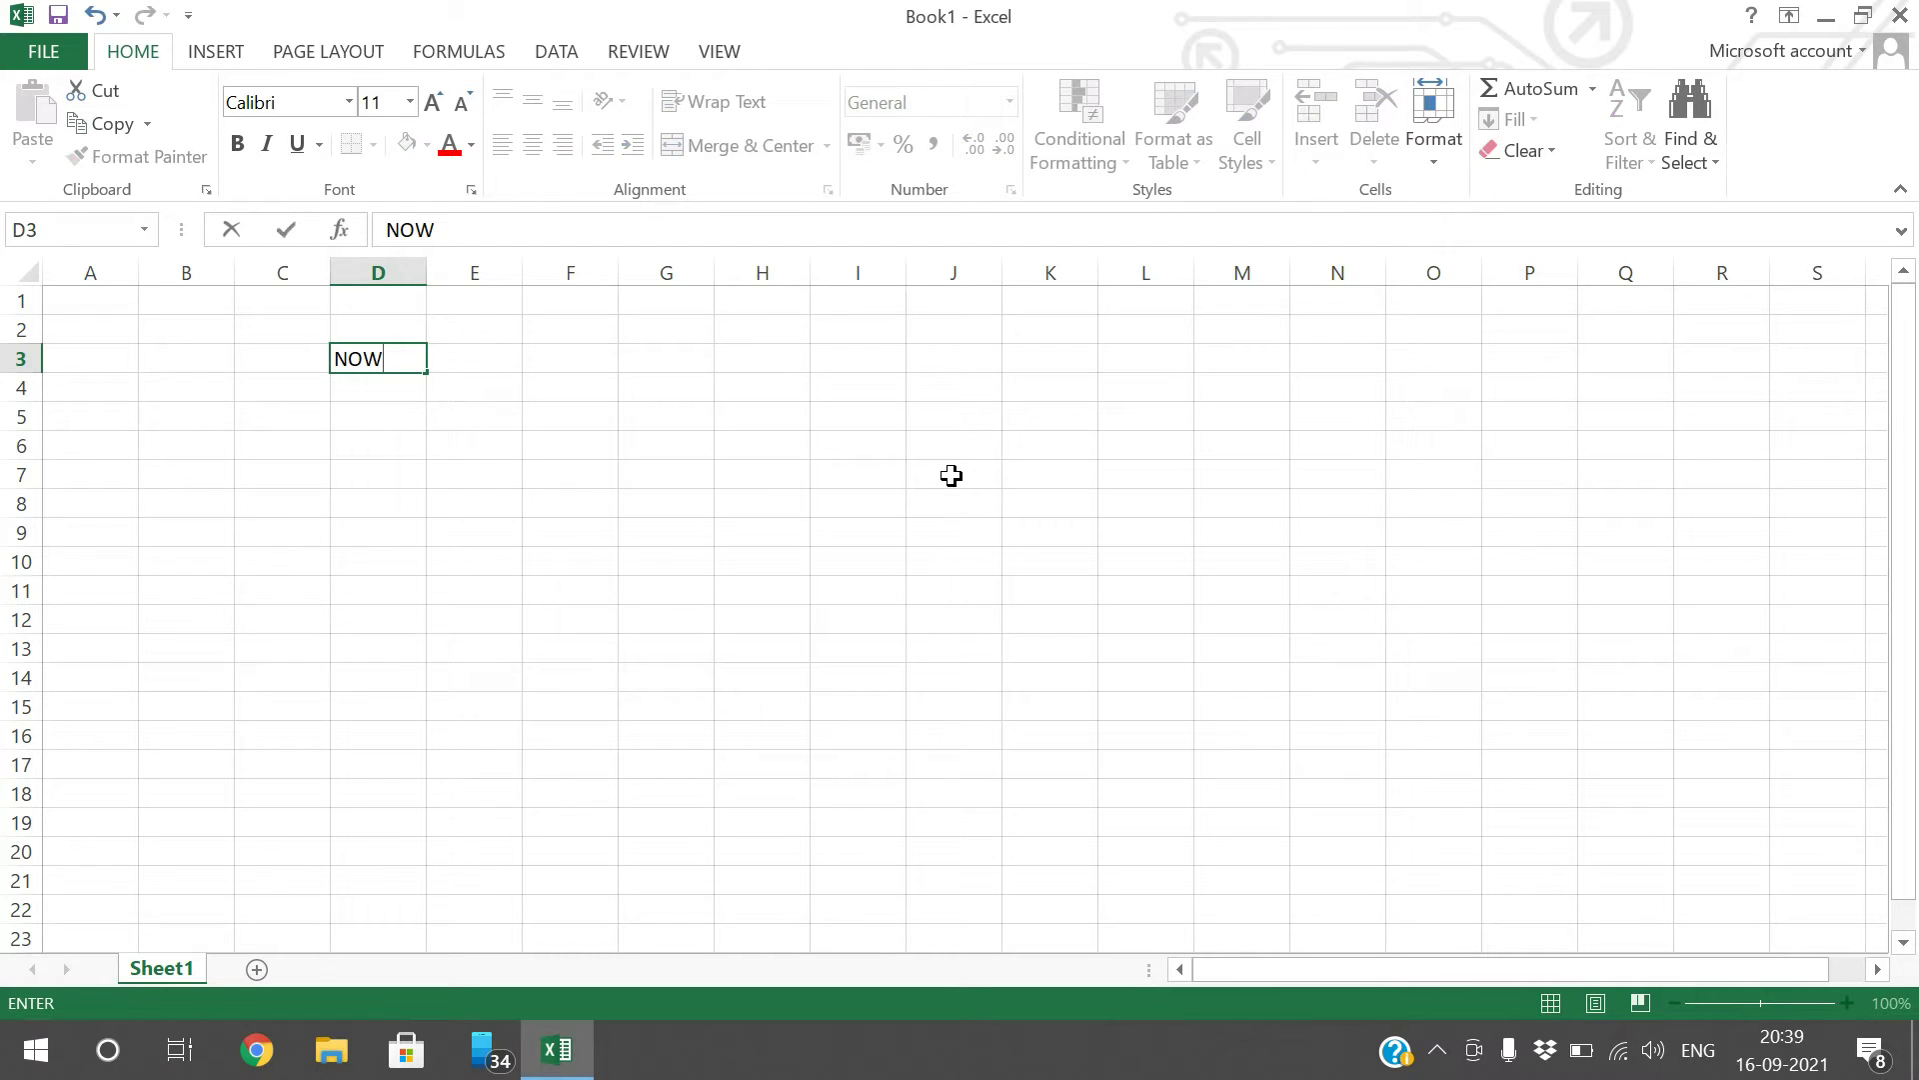
text(())
key(Tab)
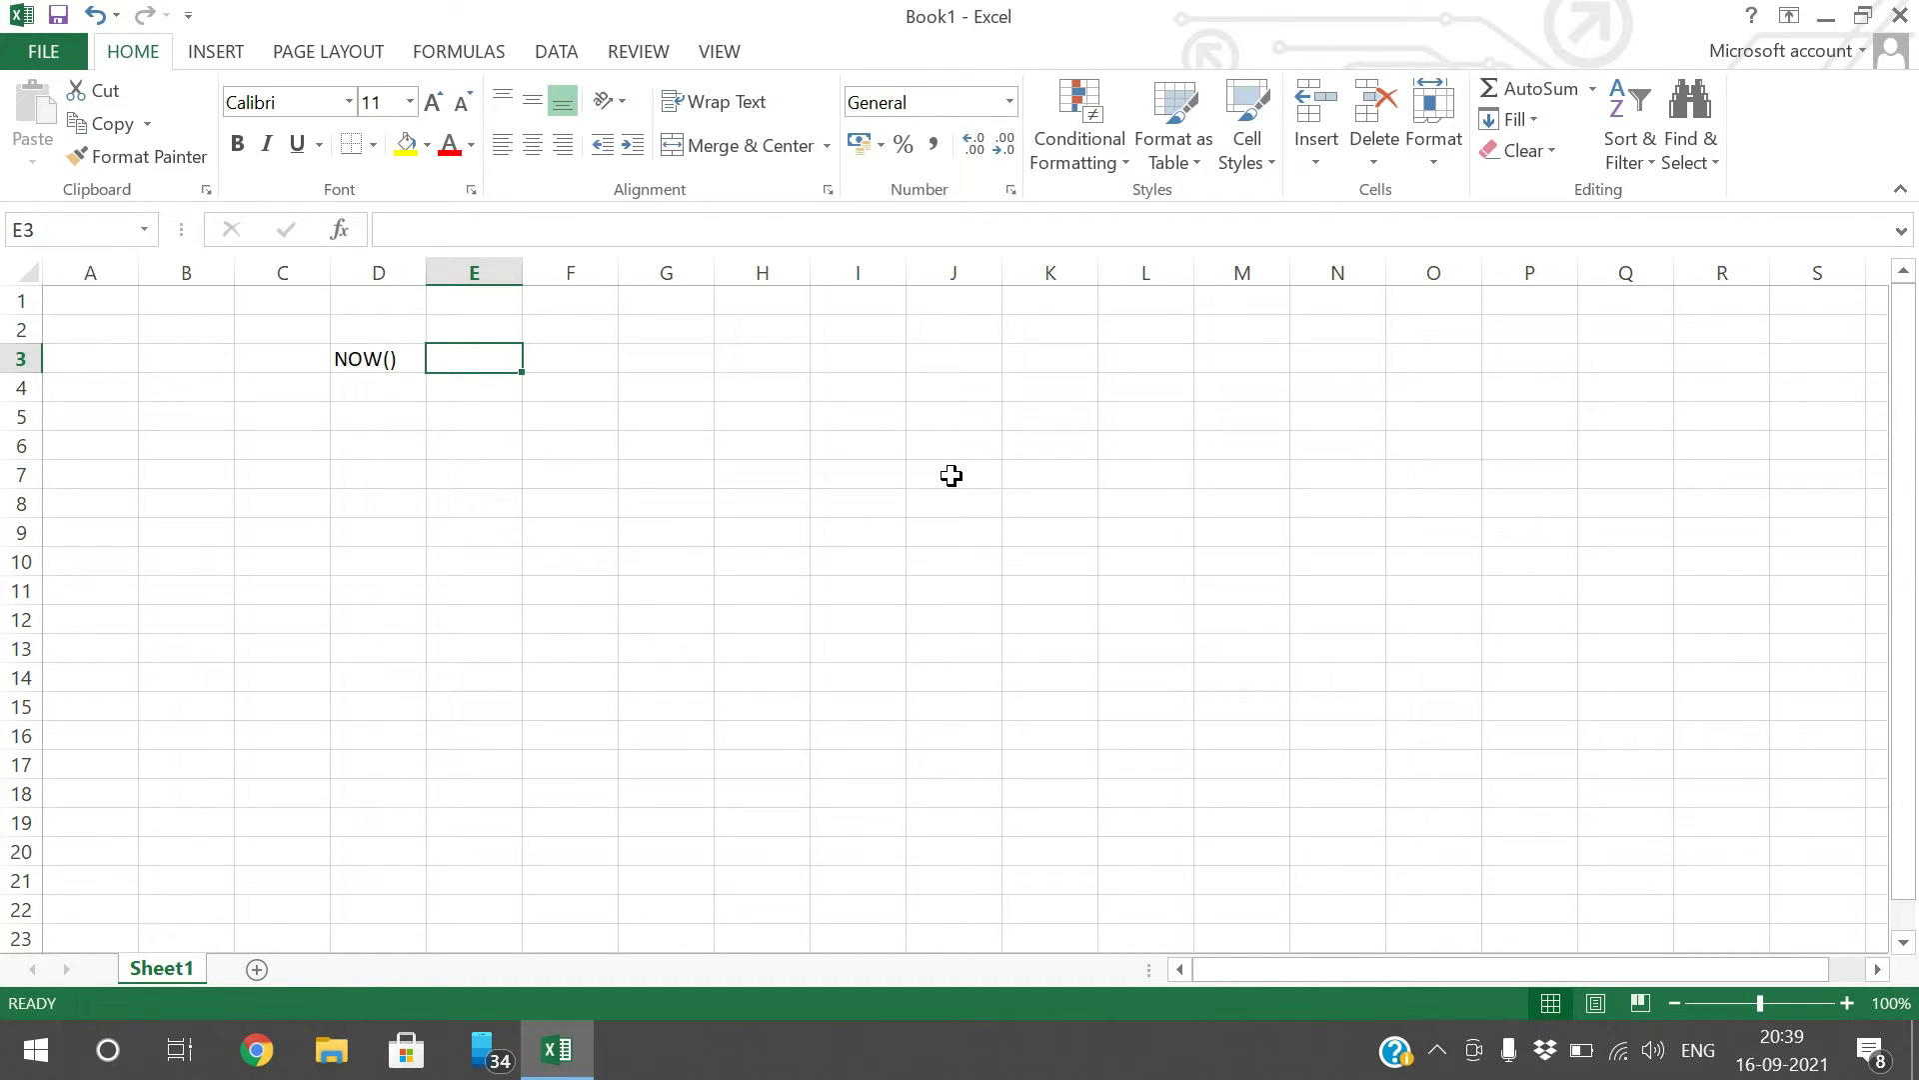
text(=)
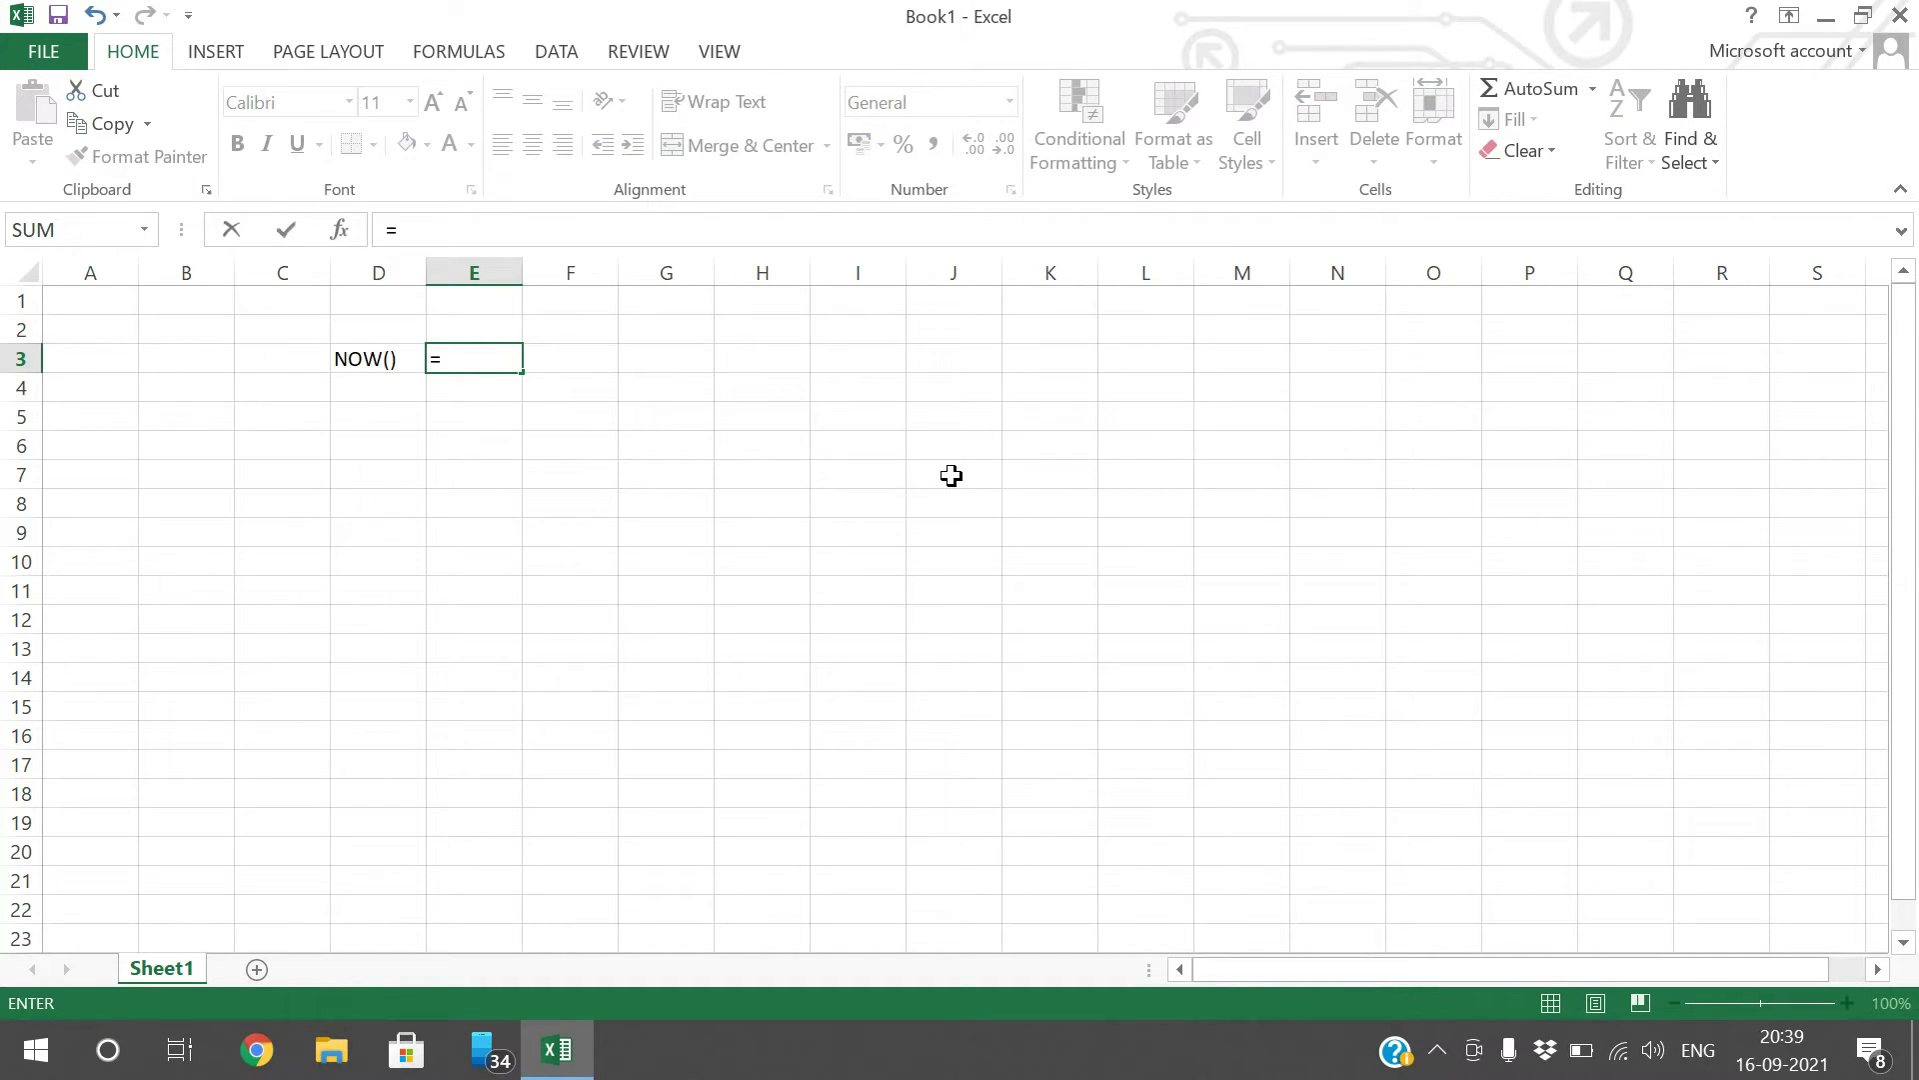
text(now())
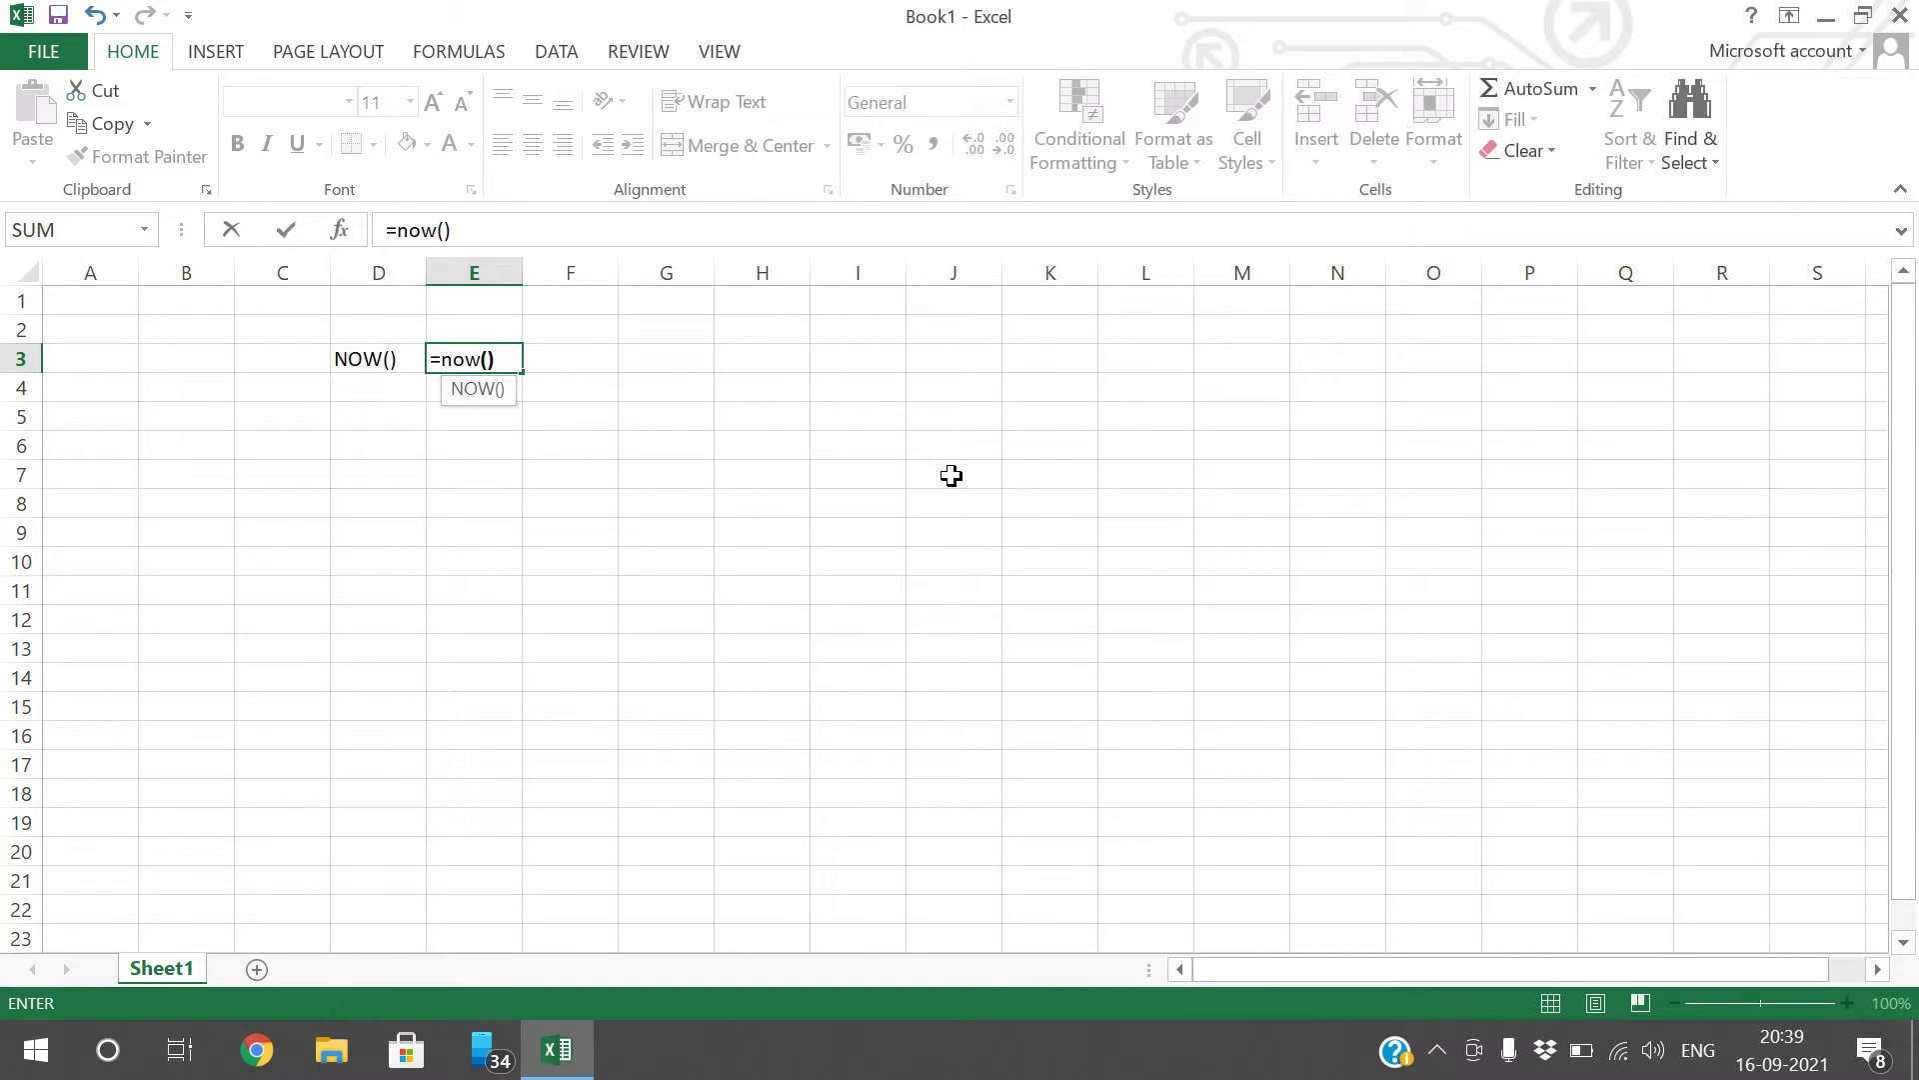
key(Return)
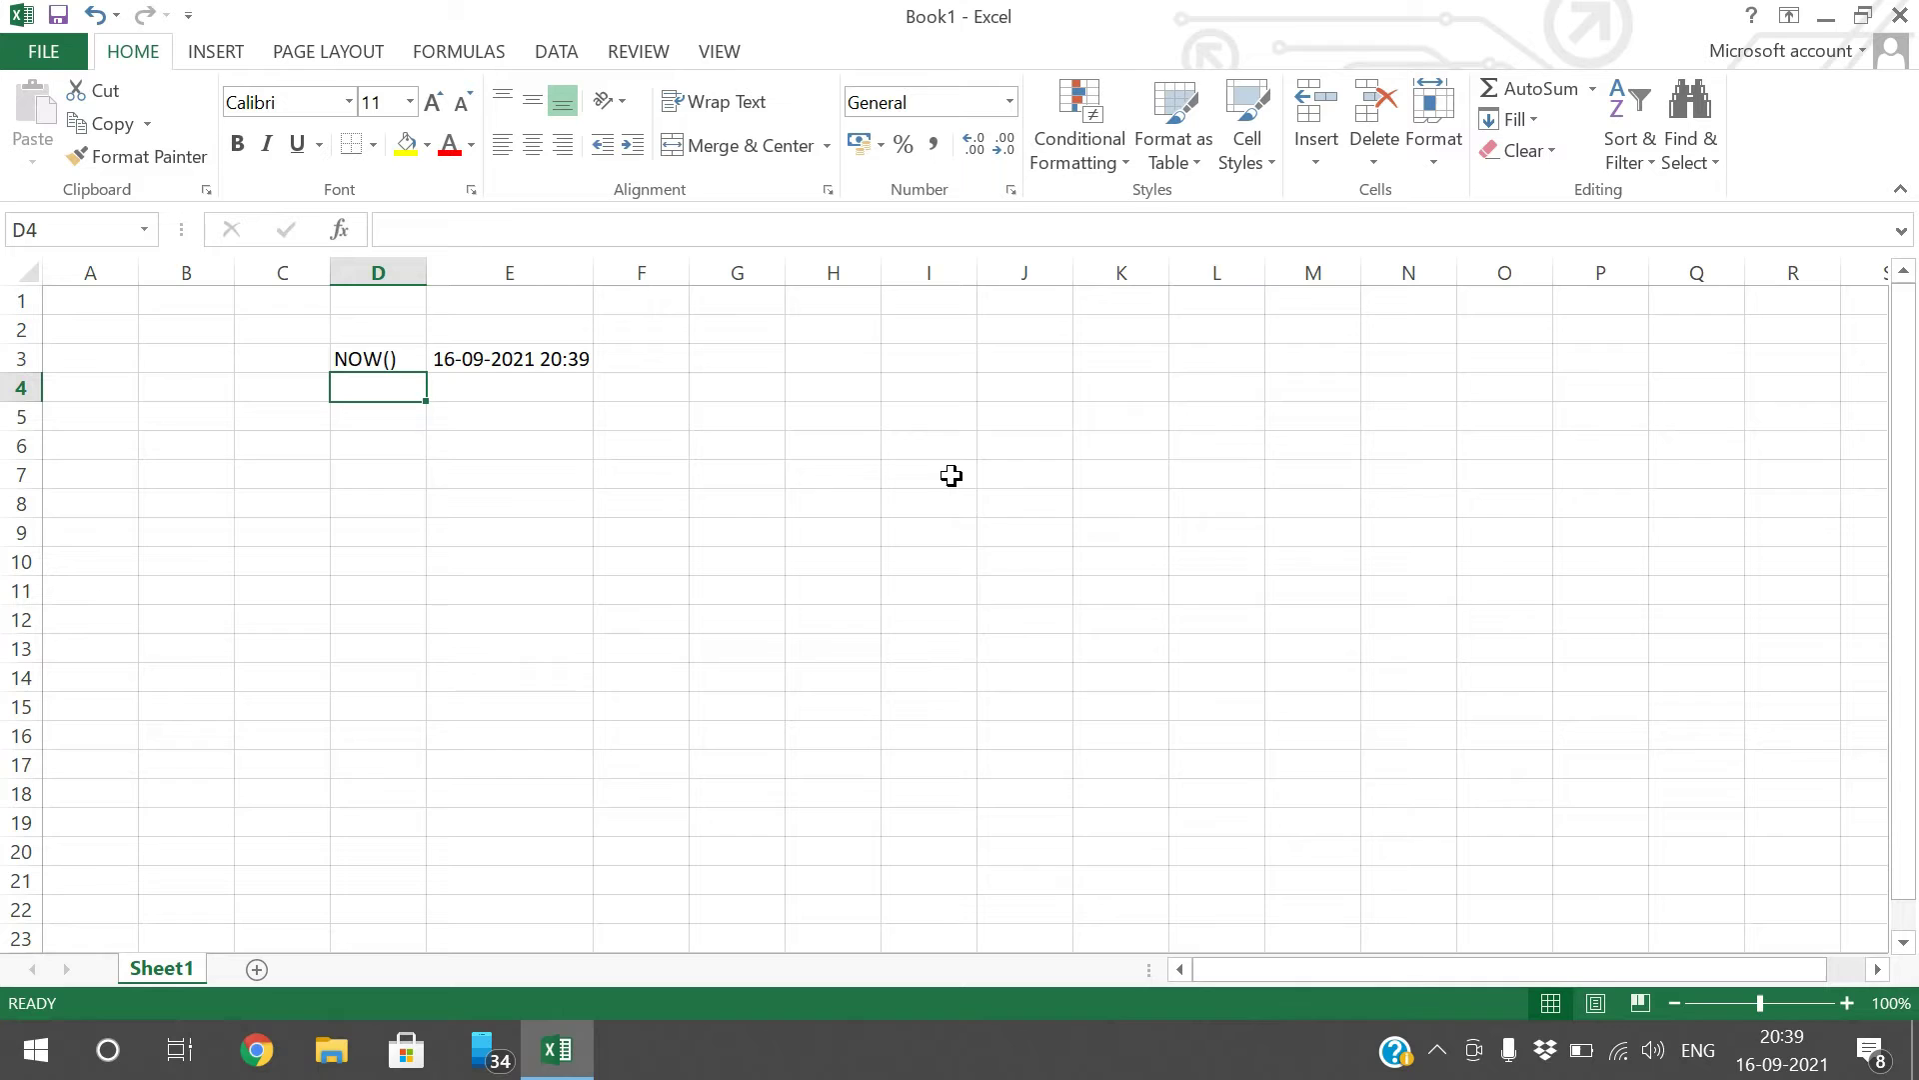
- Enter the label TODAY() in D4 and =today() in E4
text(To)
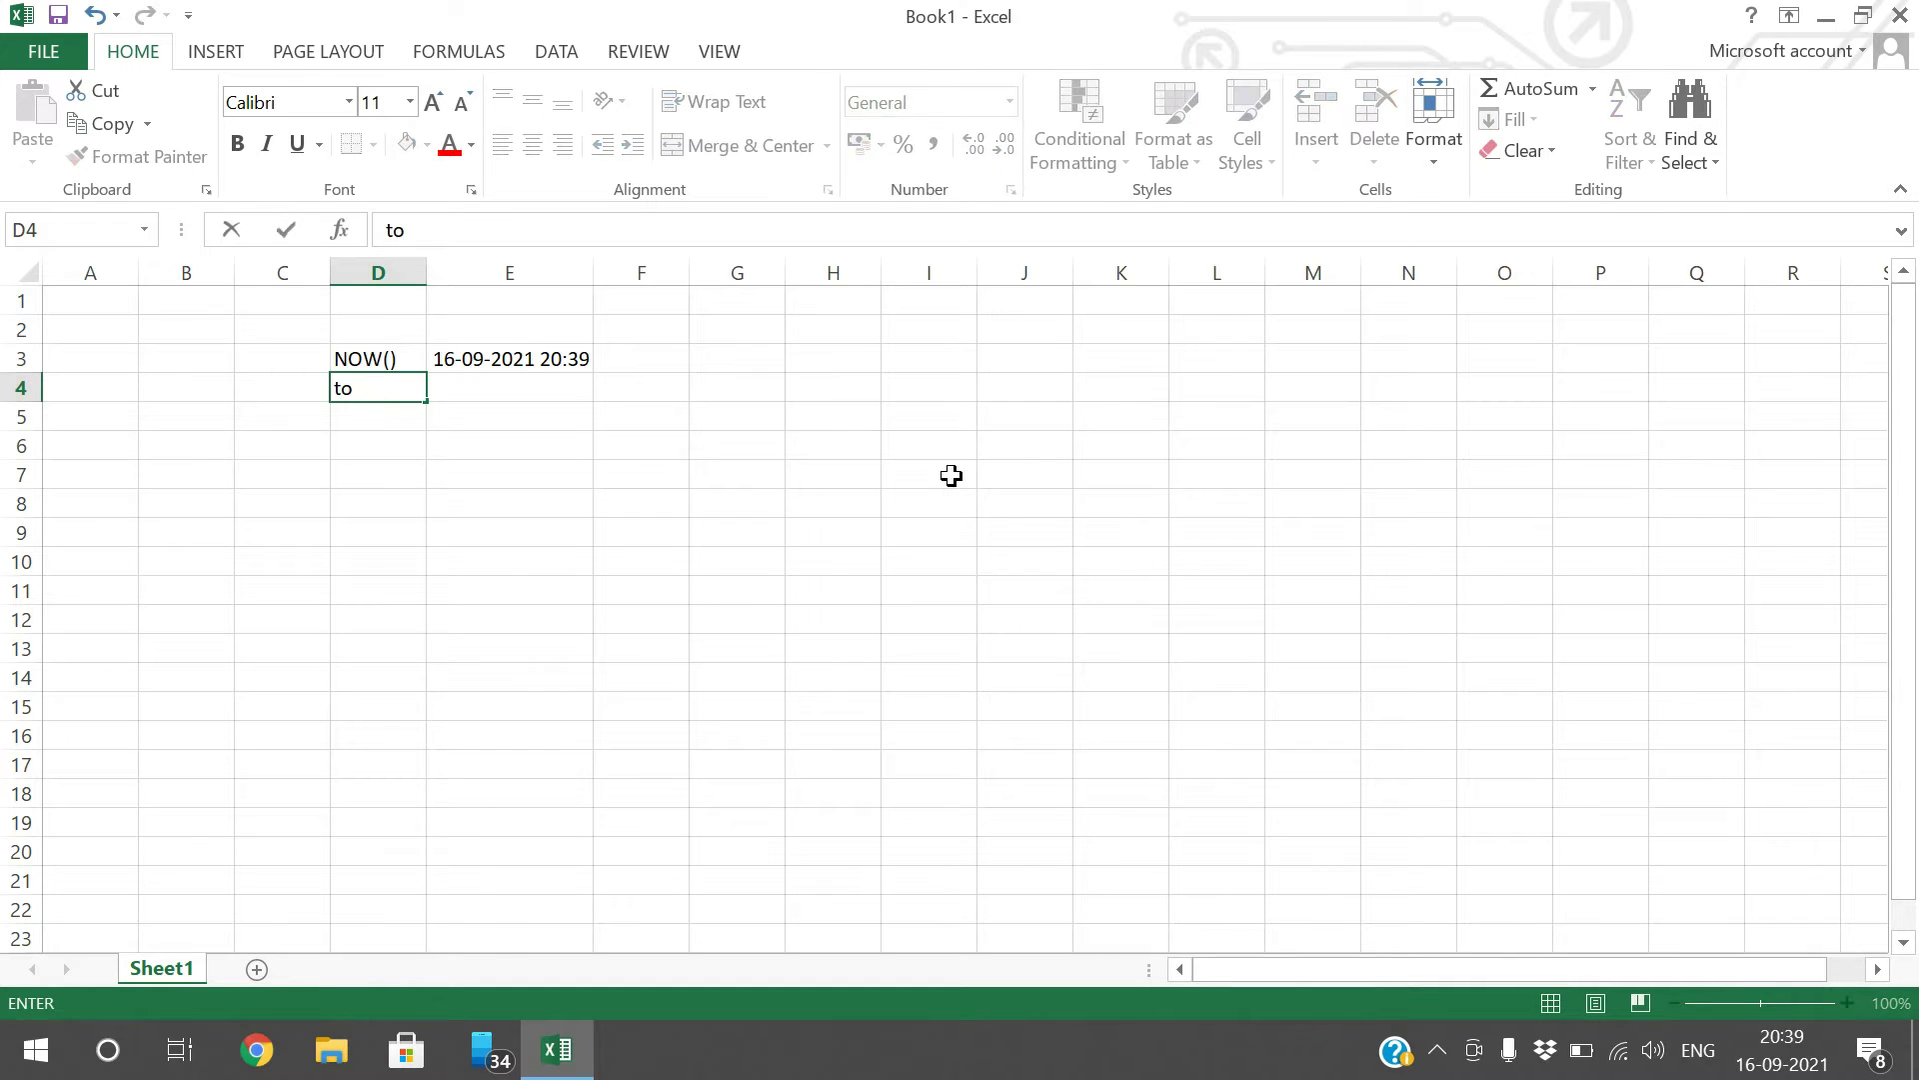
key(BackSpace)
key(BackSpace)
text(TODAY())
key(Tab)
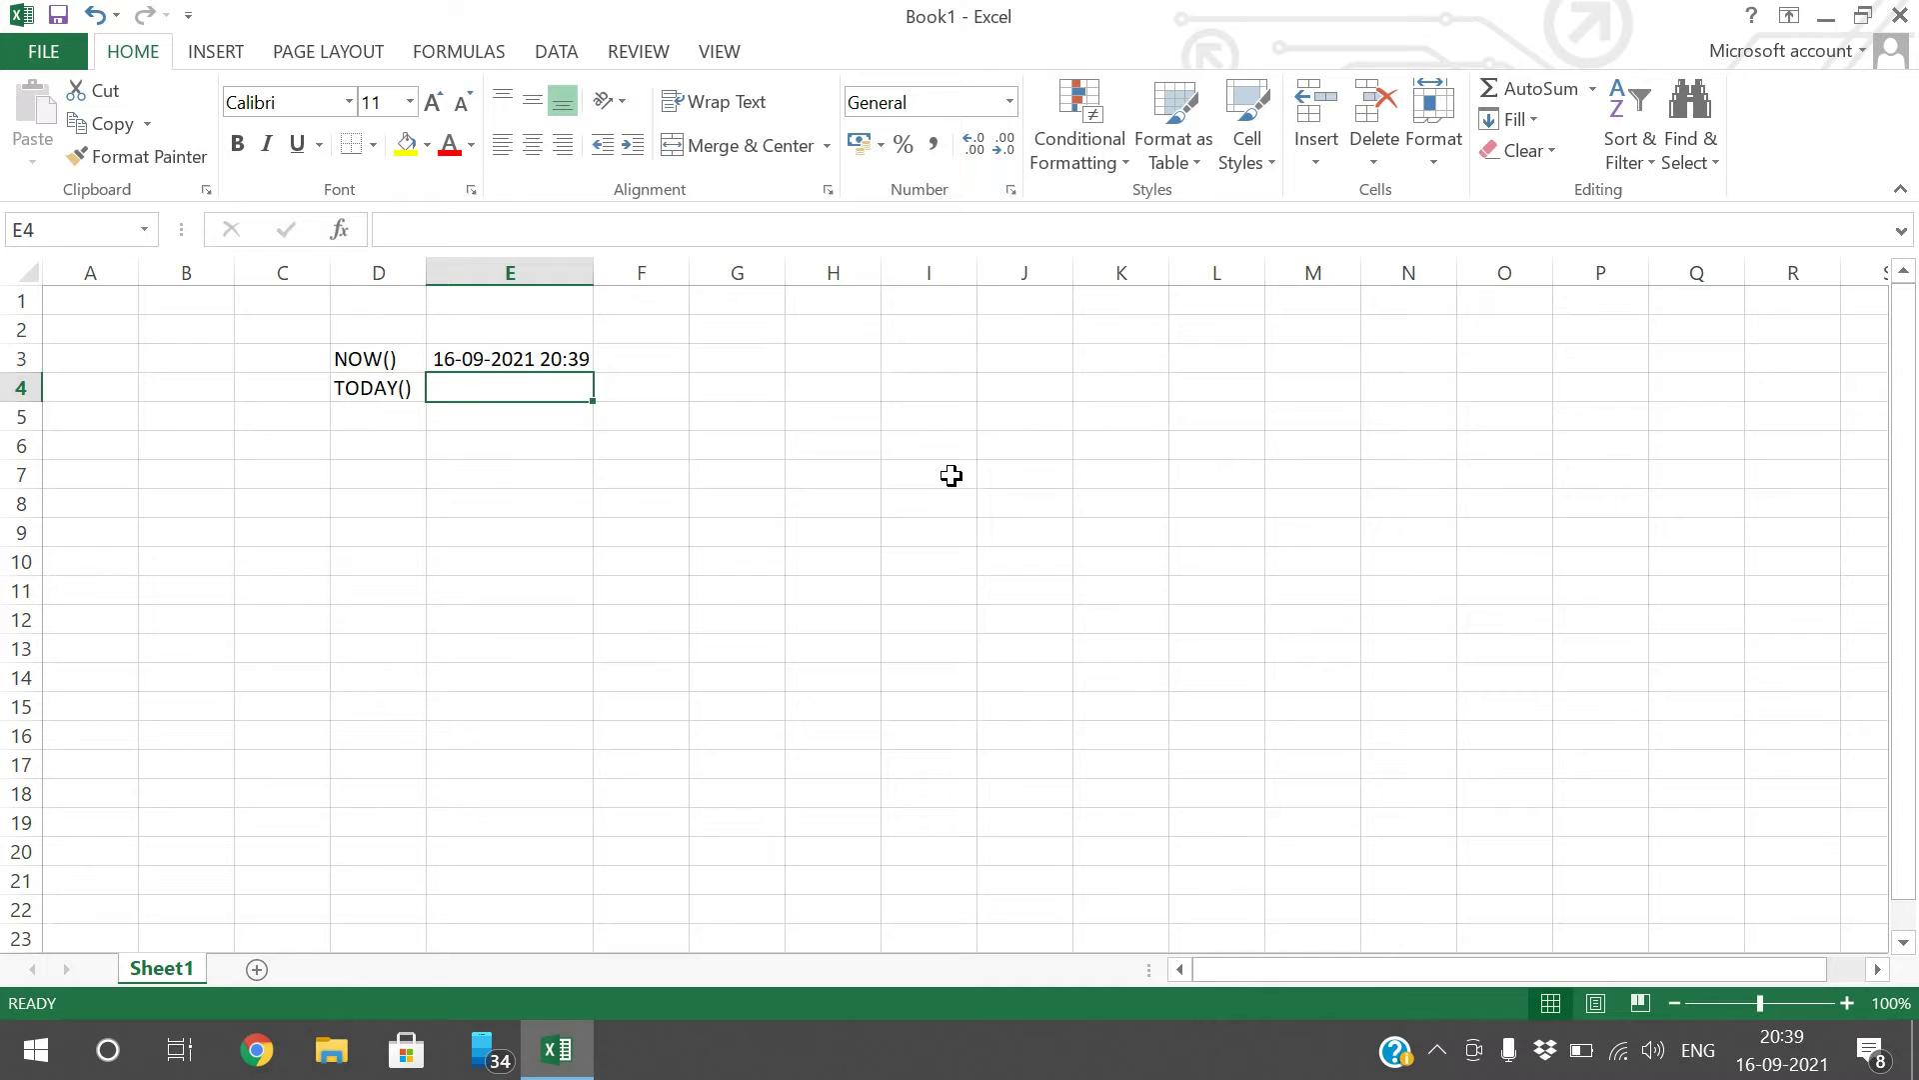
text(=toda)
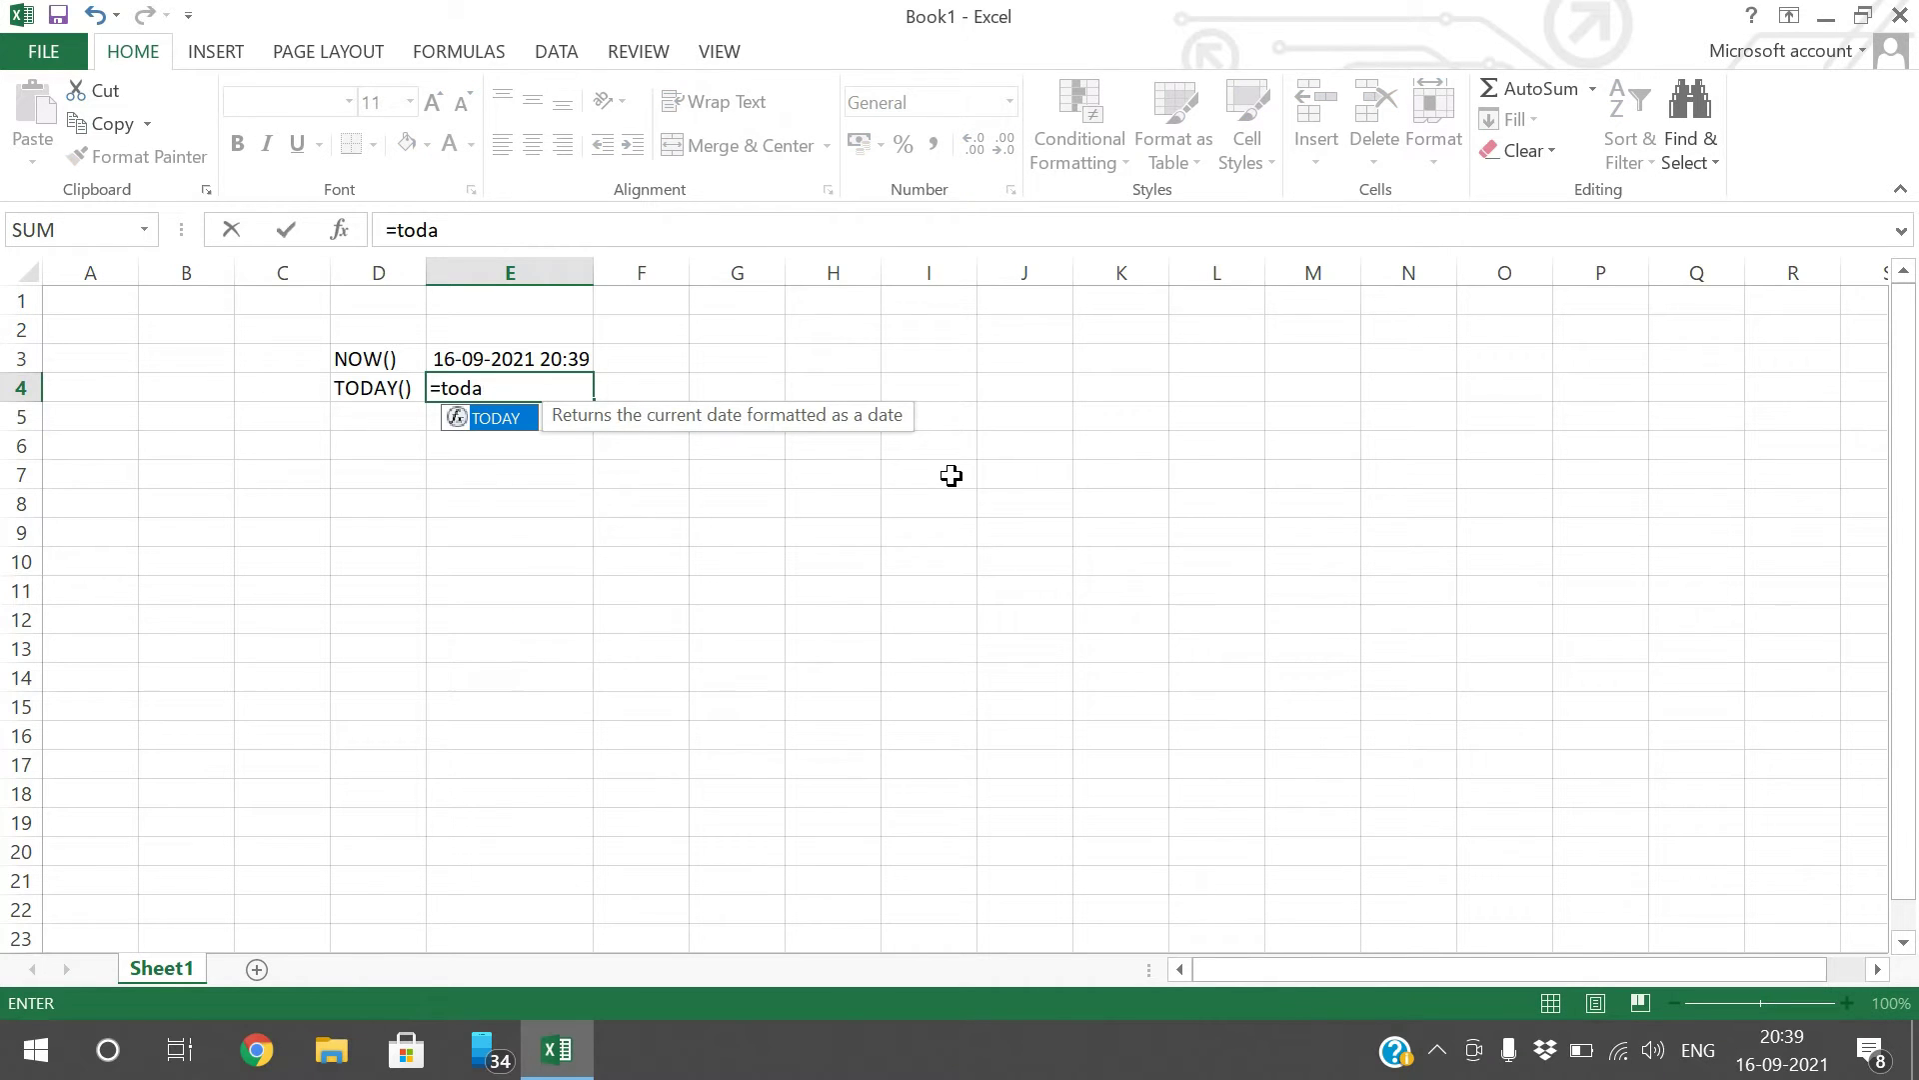
text(y())
key(Return)
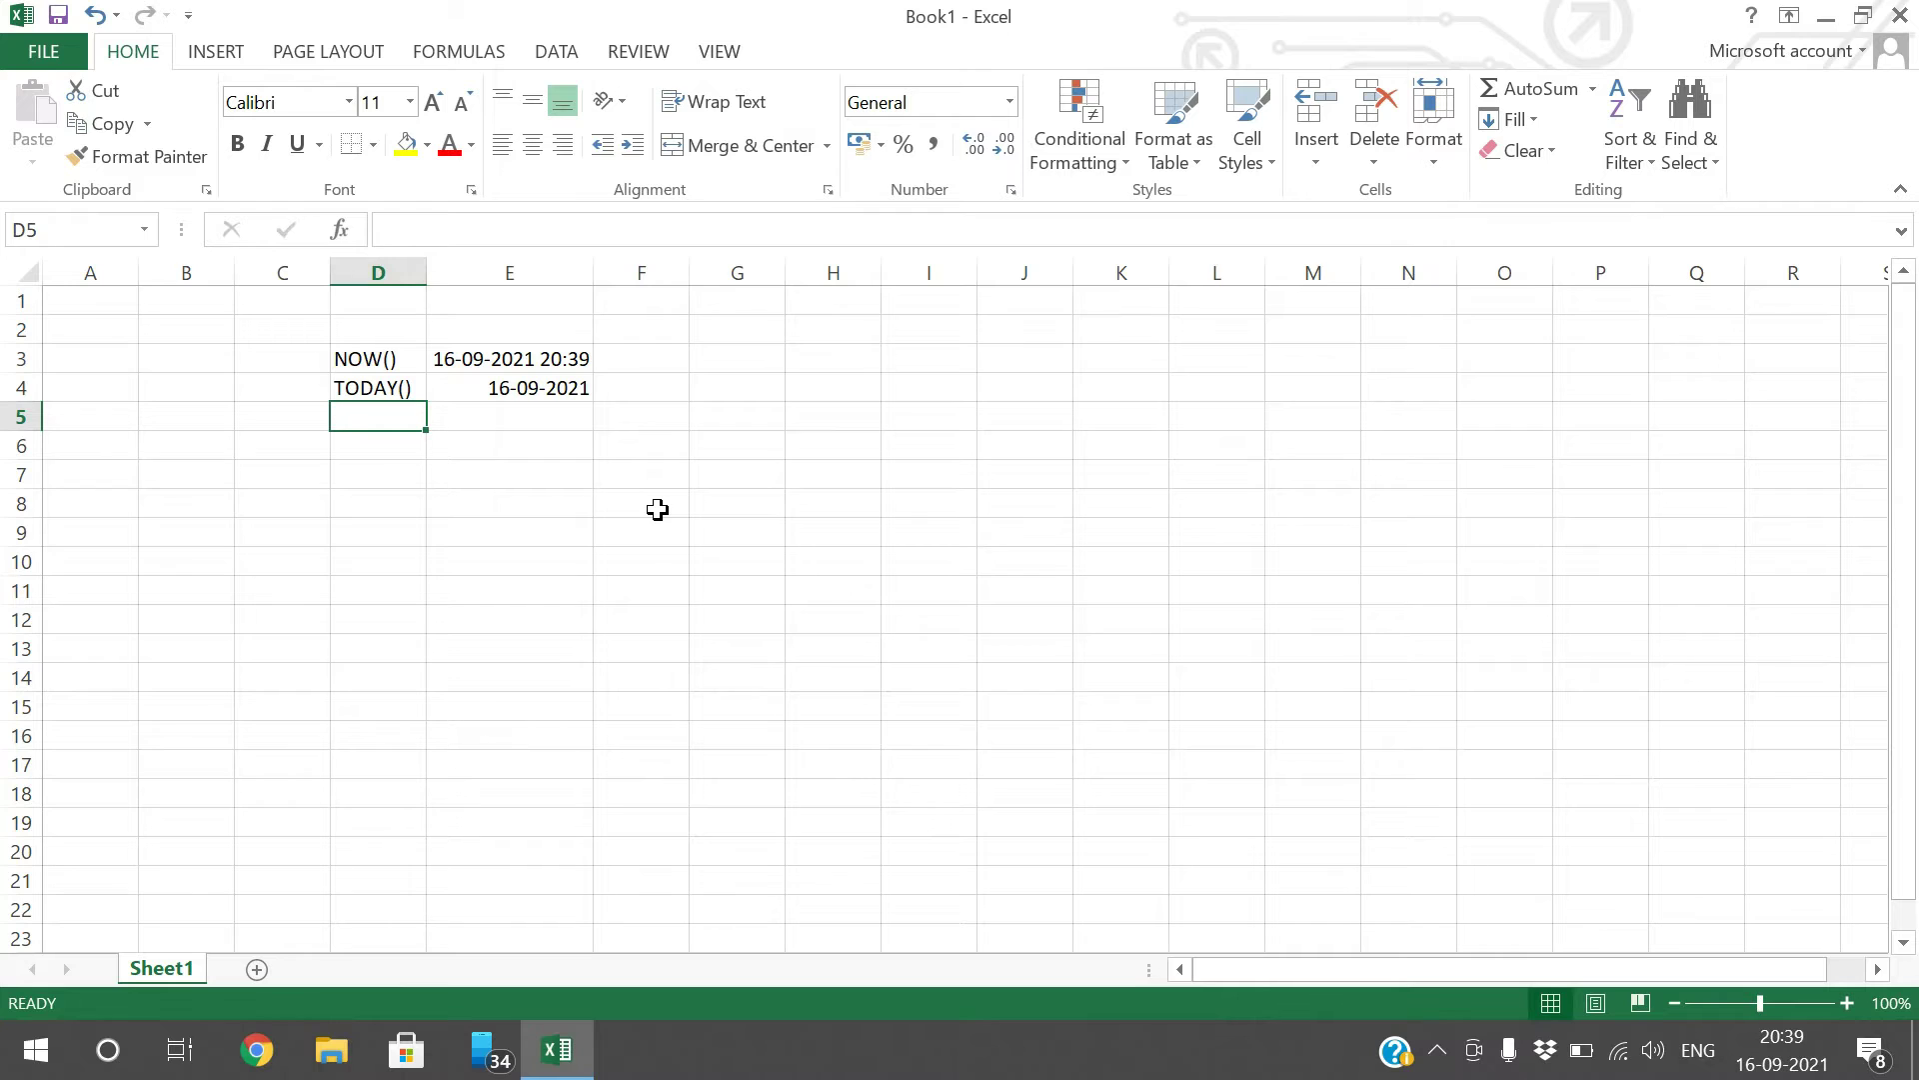
- Add the YESTERDAY label in D5, widen column D, and enter =today()-1 in E5
text(YES)
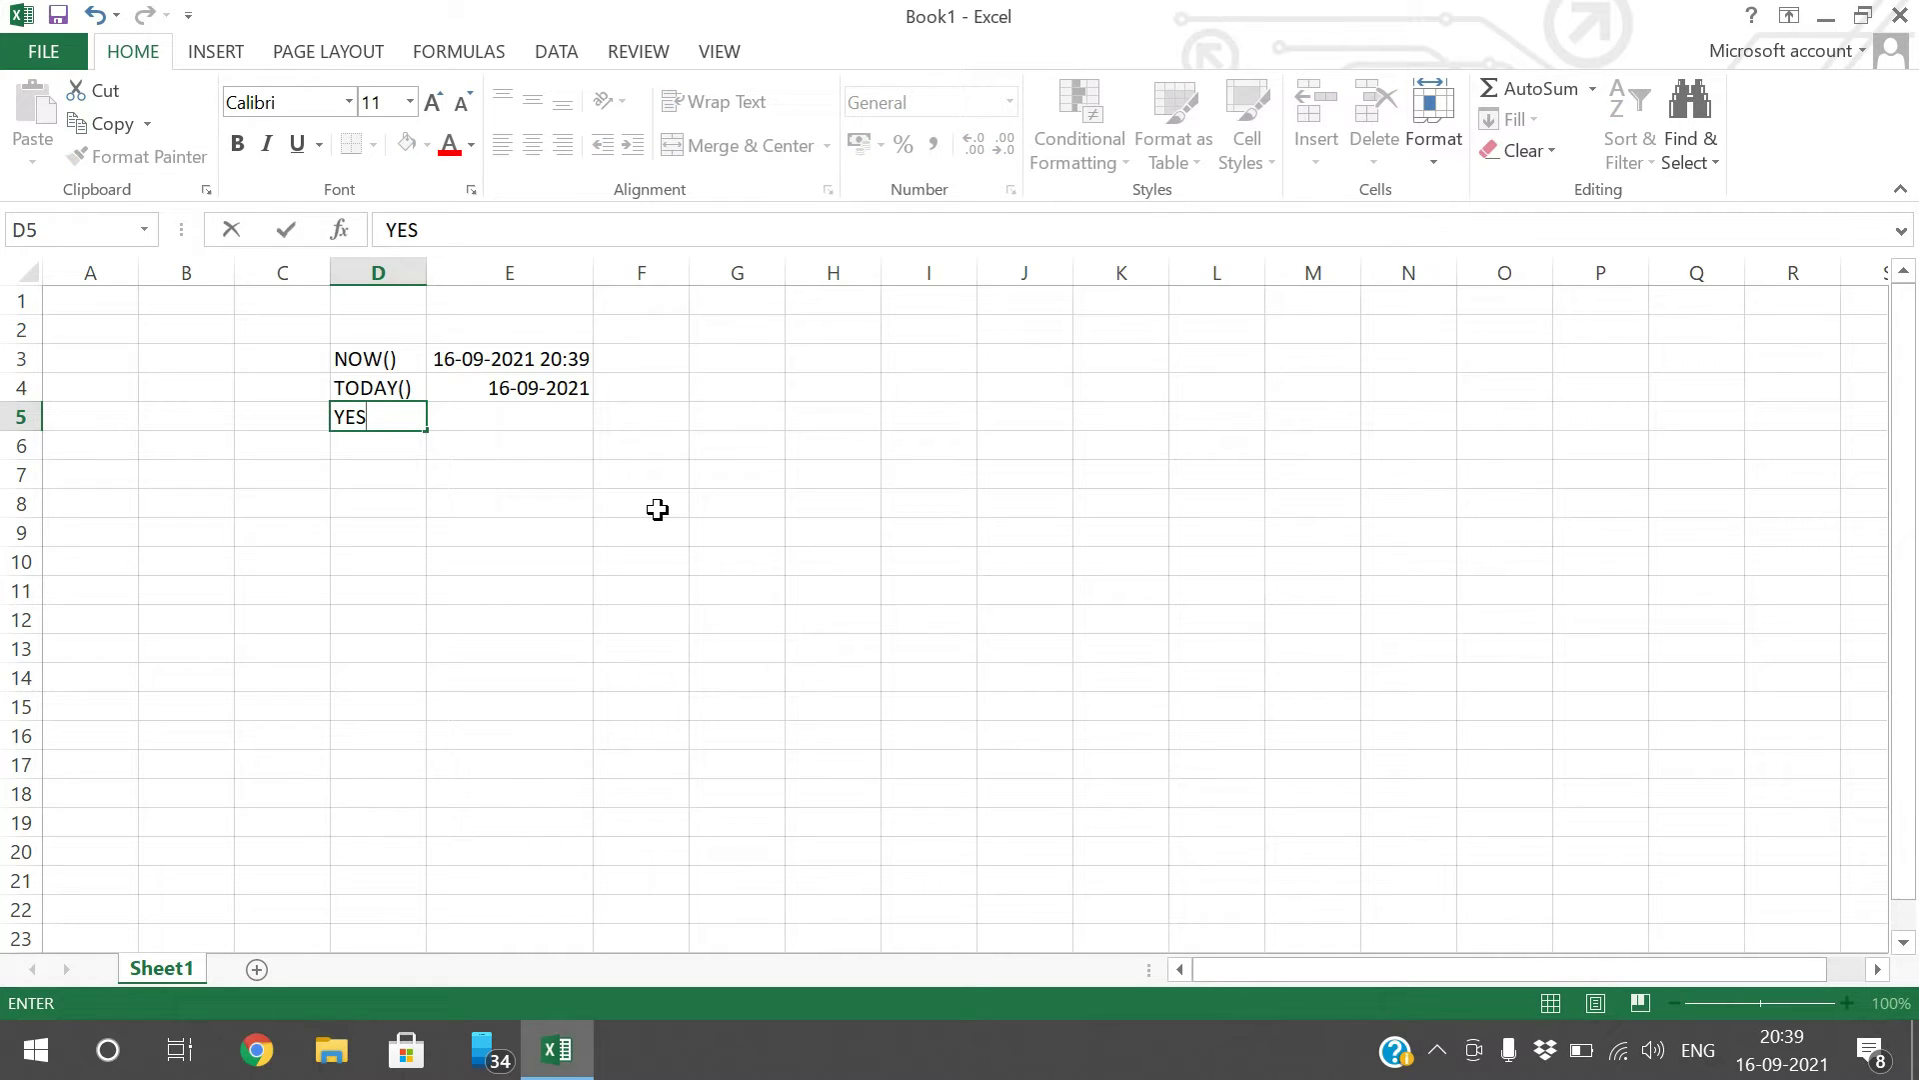
text(TERDAY)
key(BackSpace)
text(Y)
key(Tab)
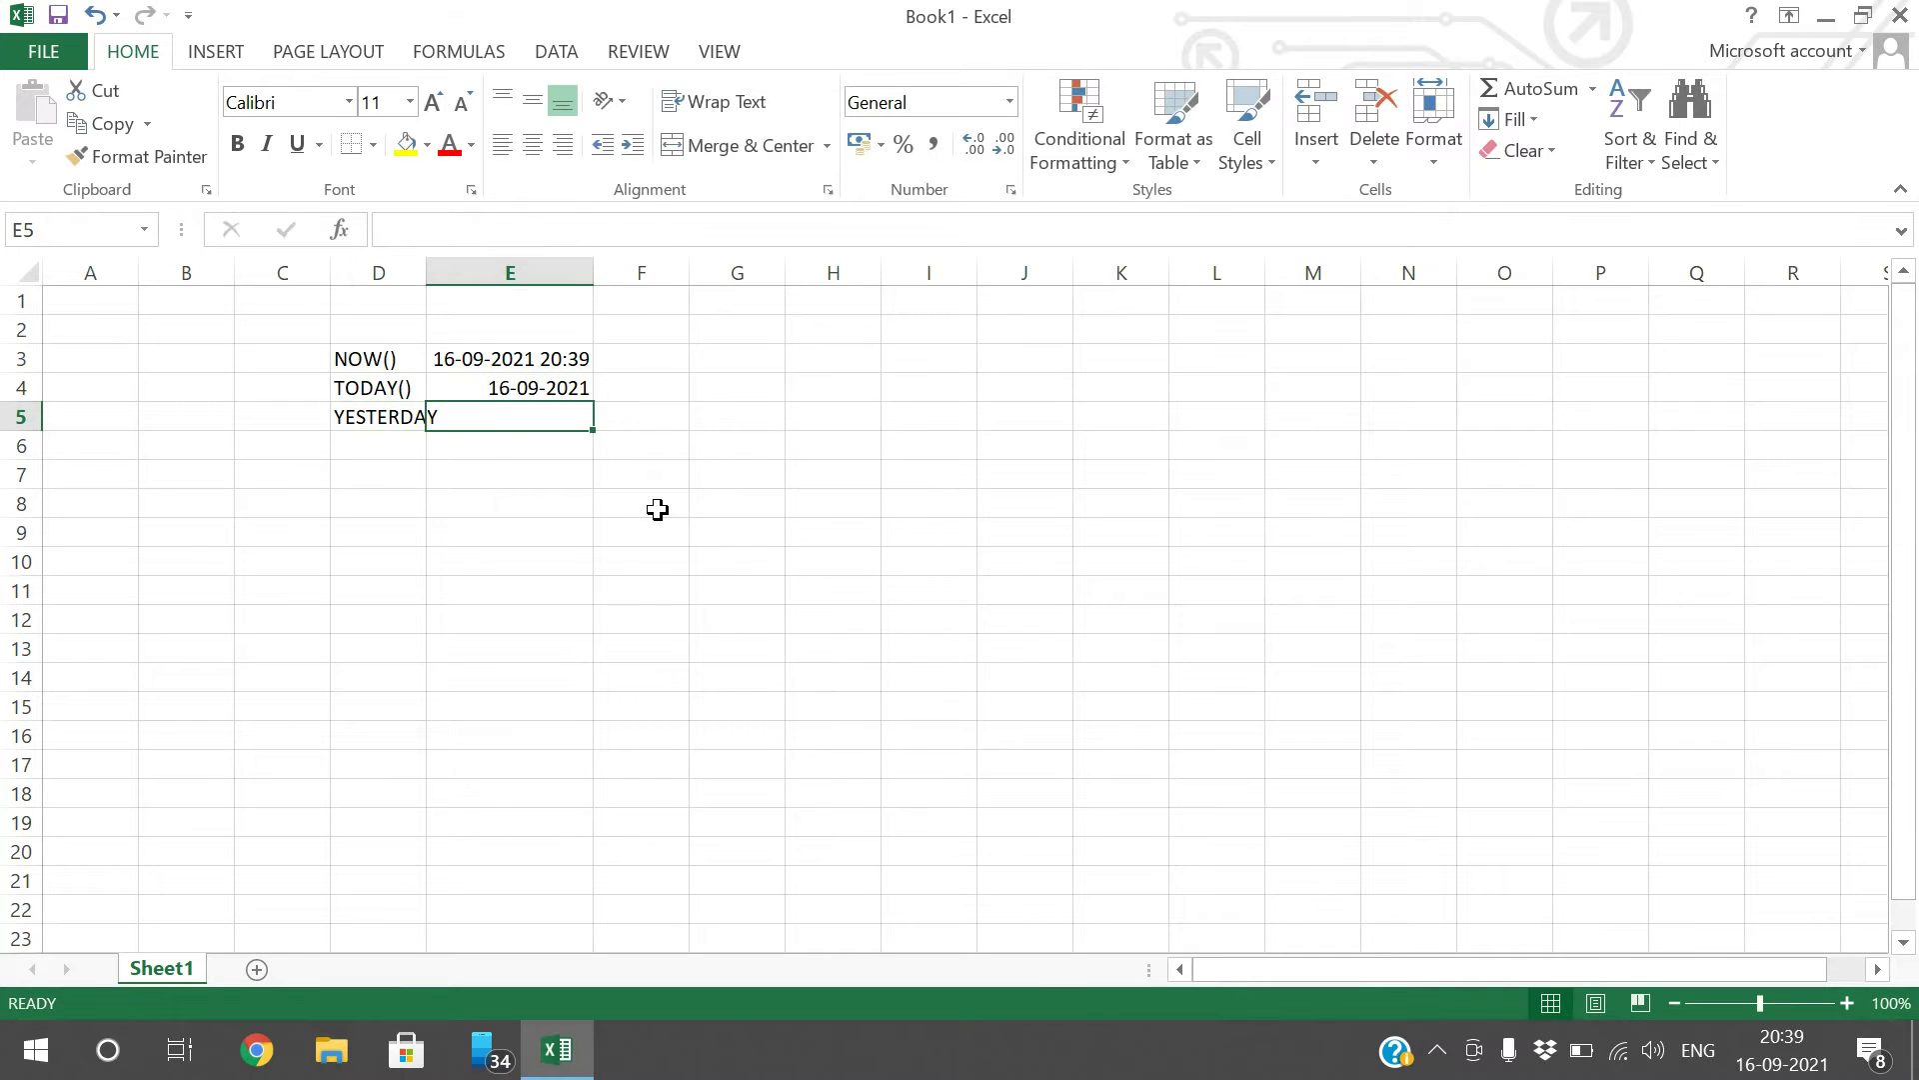
double_click(426, 265)
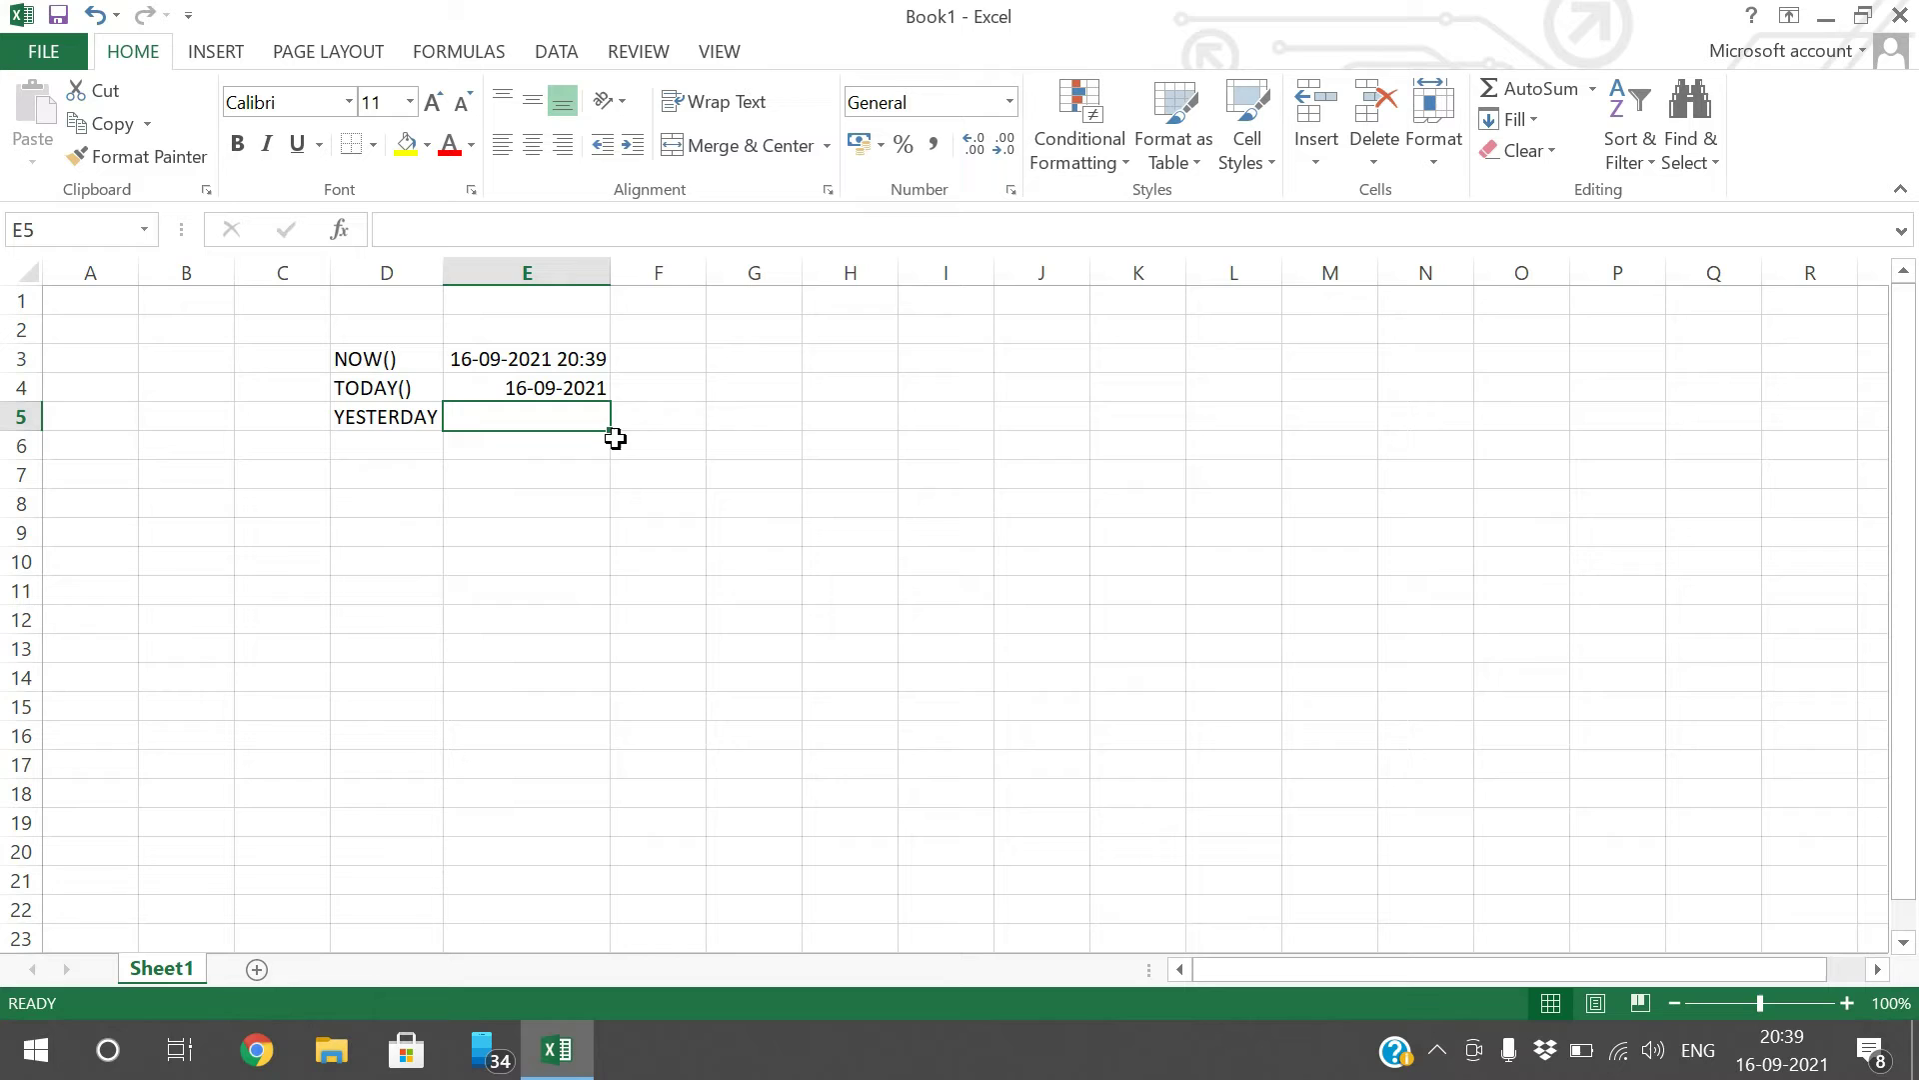
text(=t)
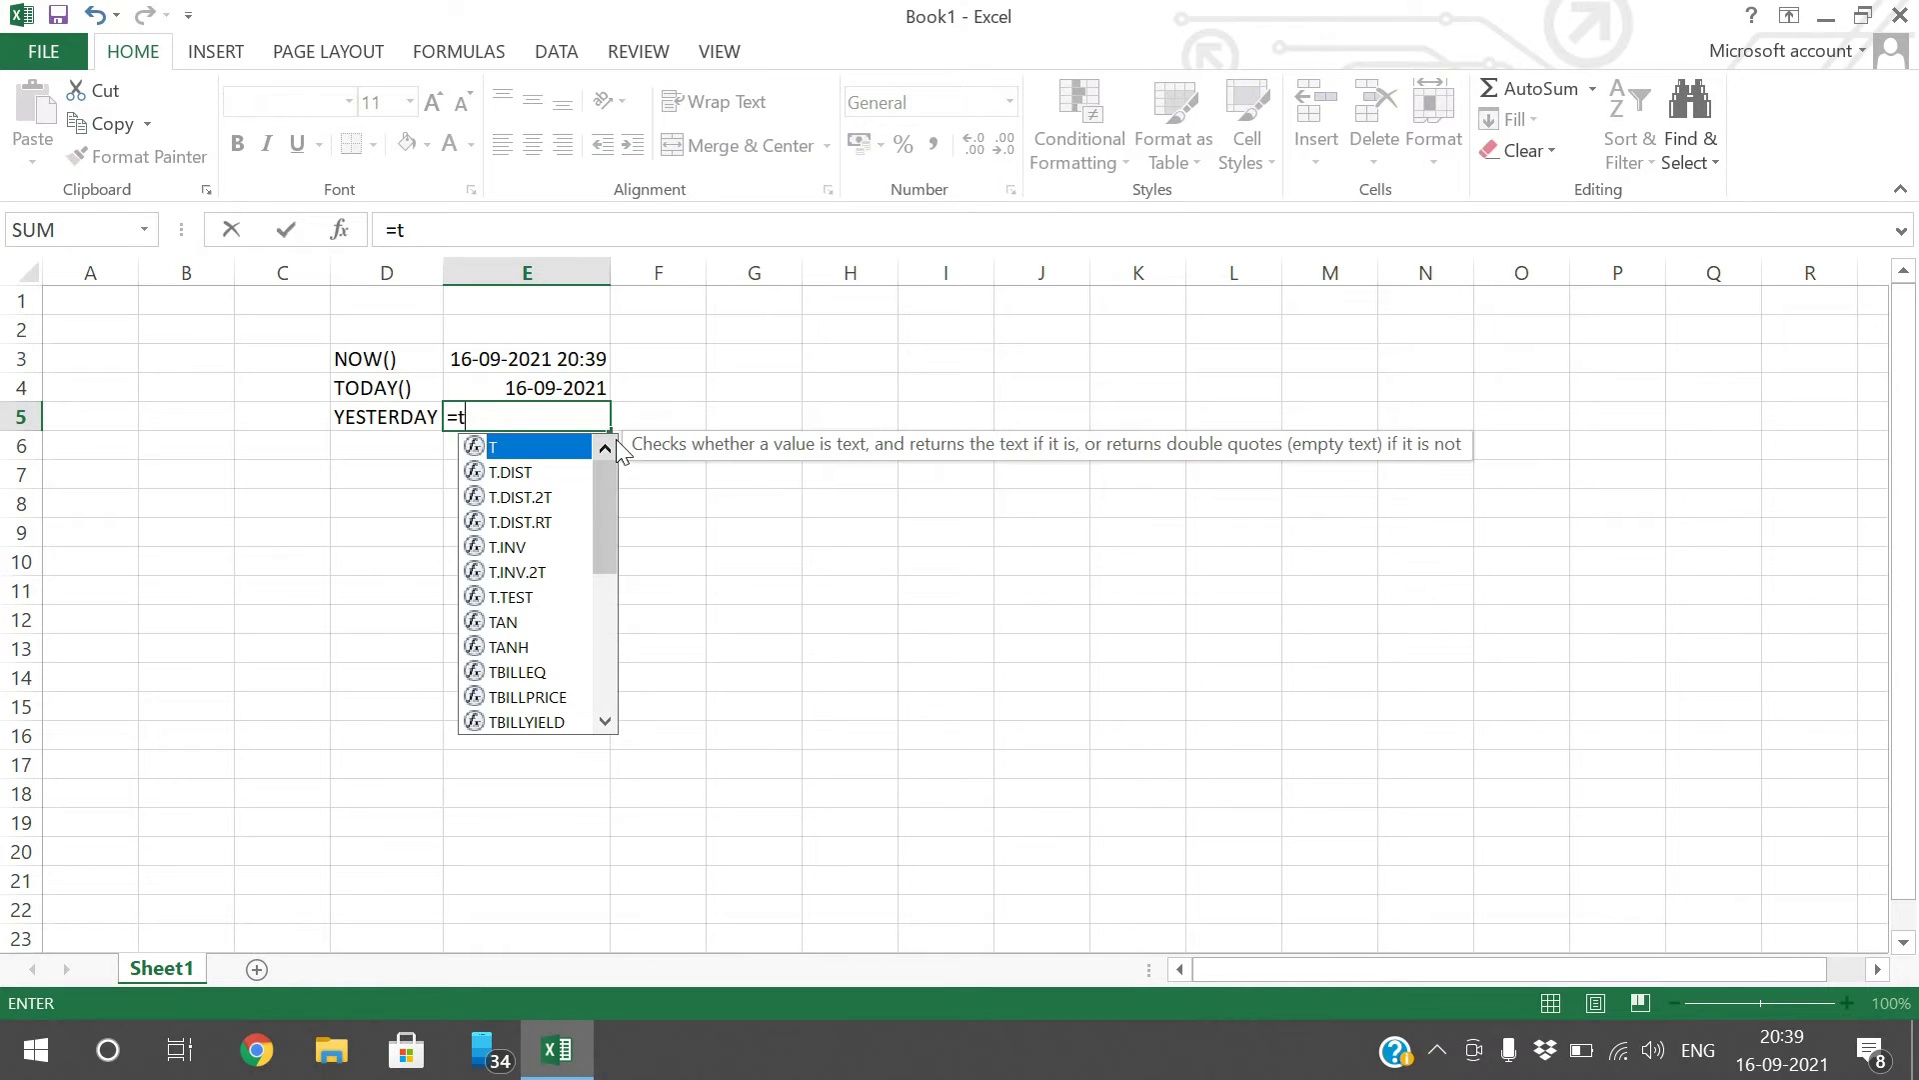
text(oday)
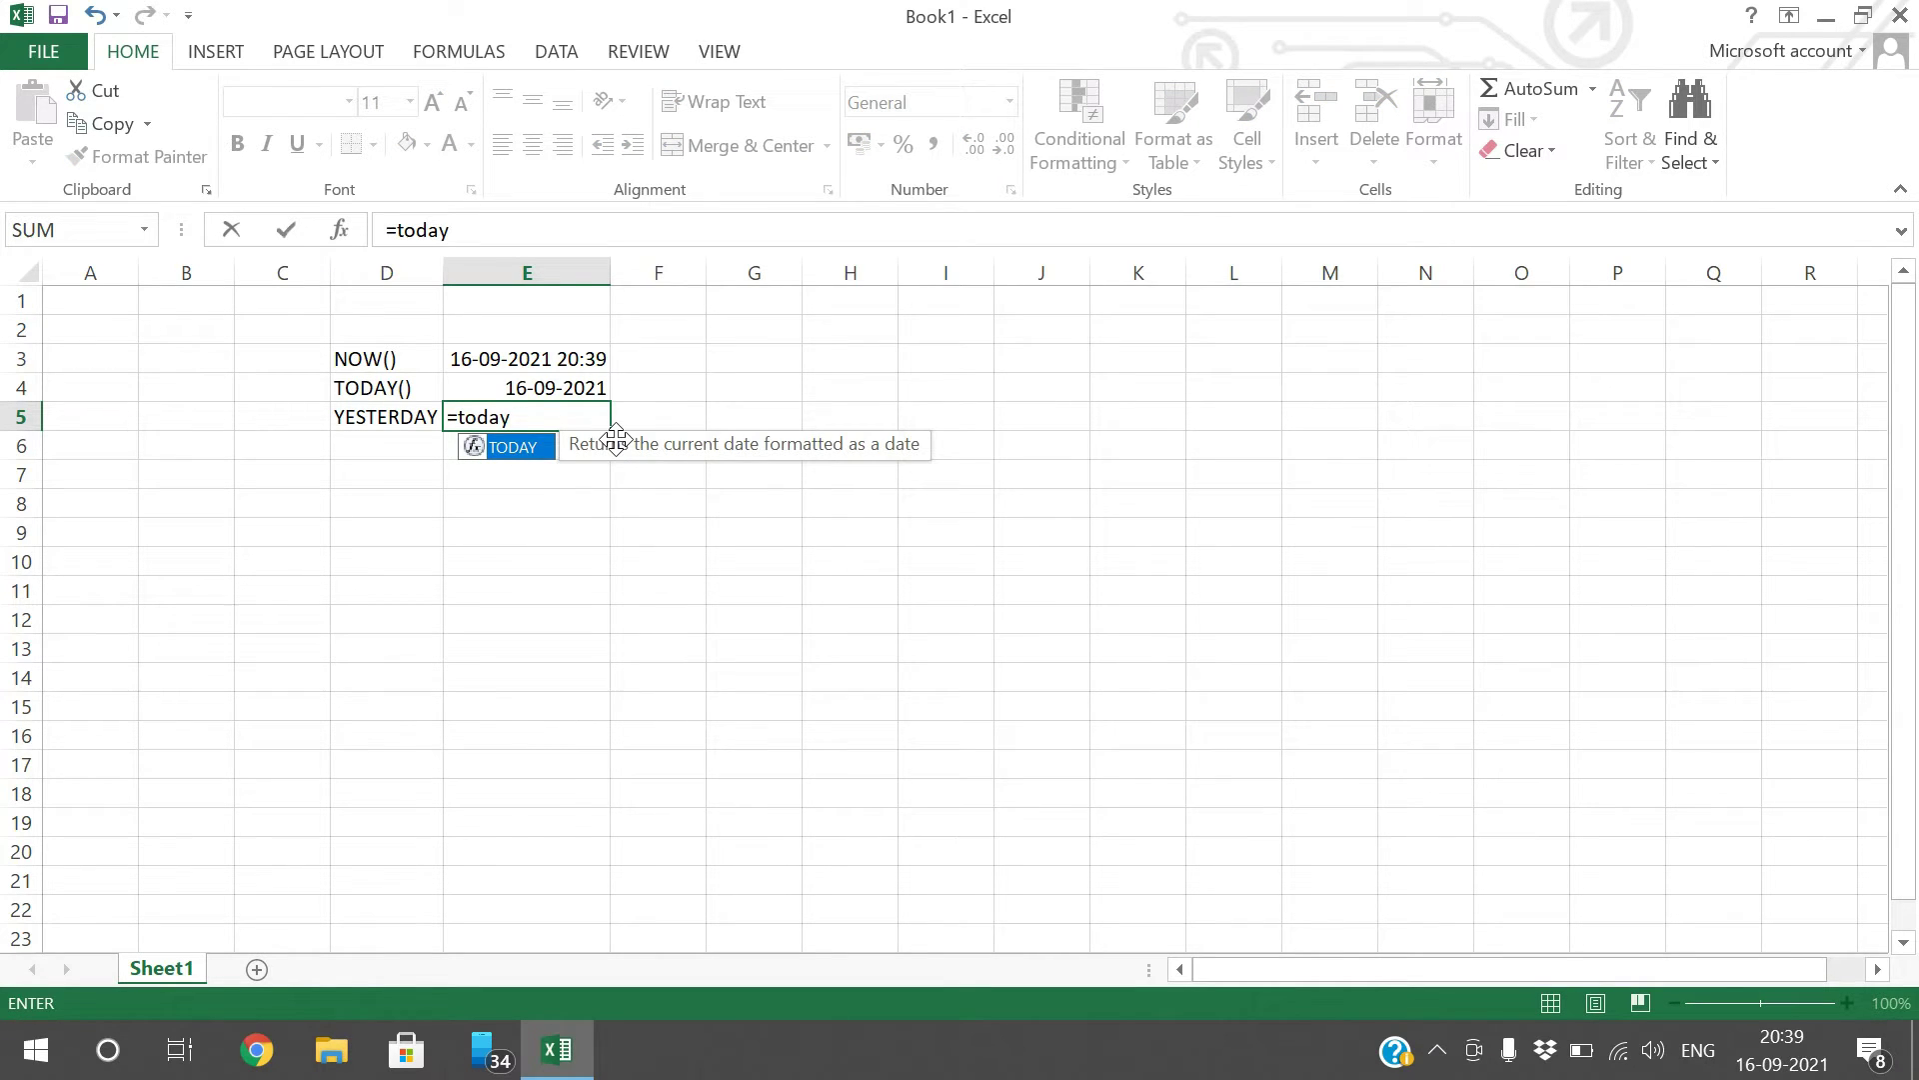
text(()-1)
key(Return)
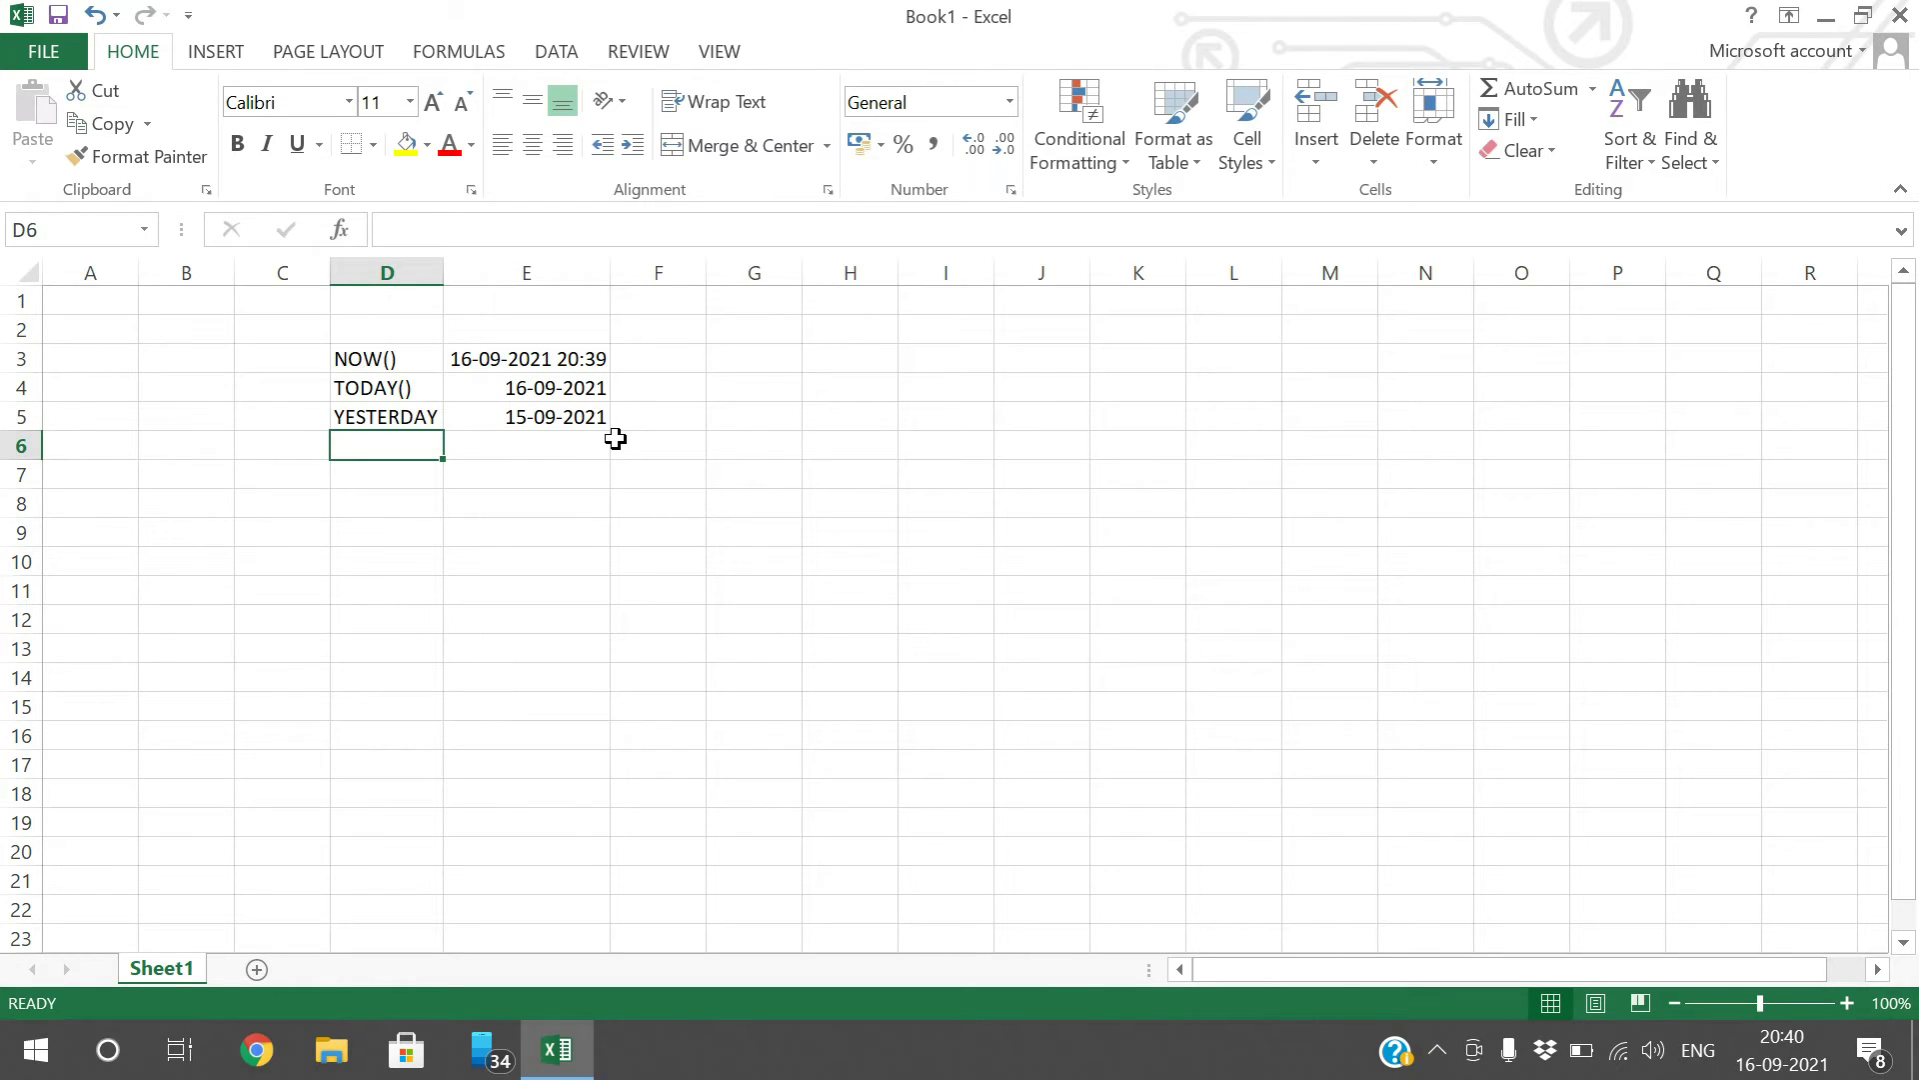
- Add the TOMORROW label in D6, autofit column D, and enter =today()+1 in E6
text(TOMORROW)
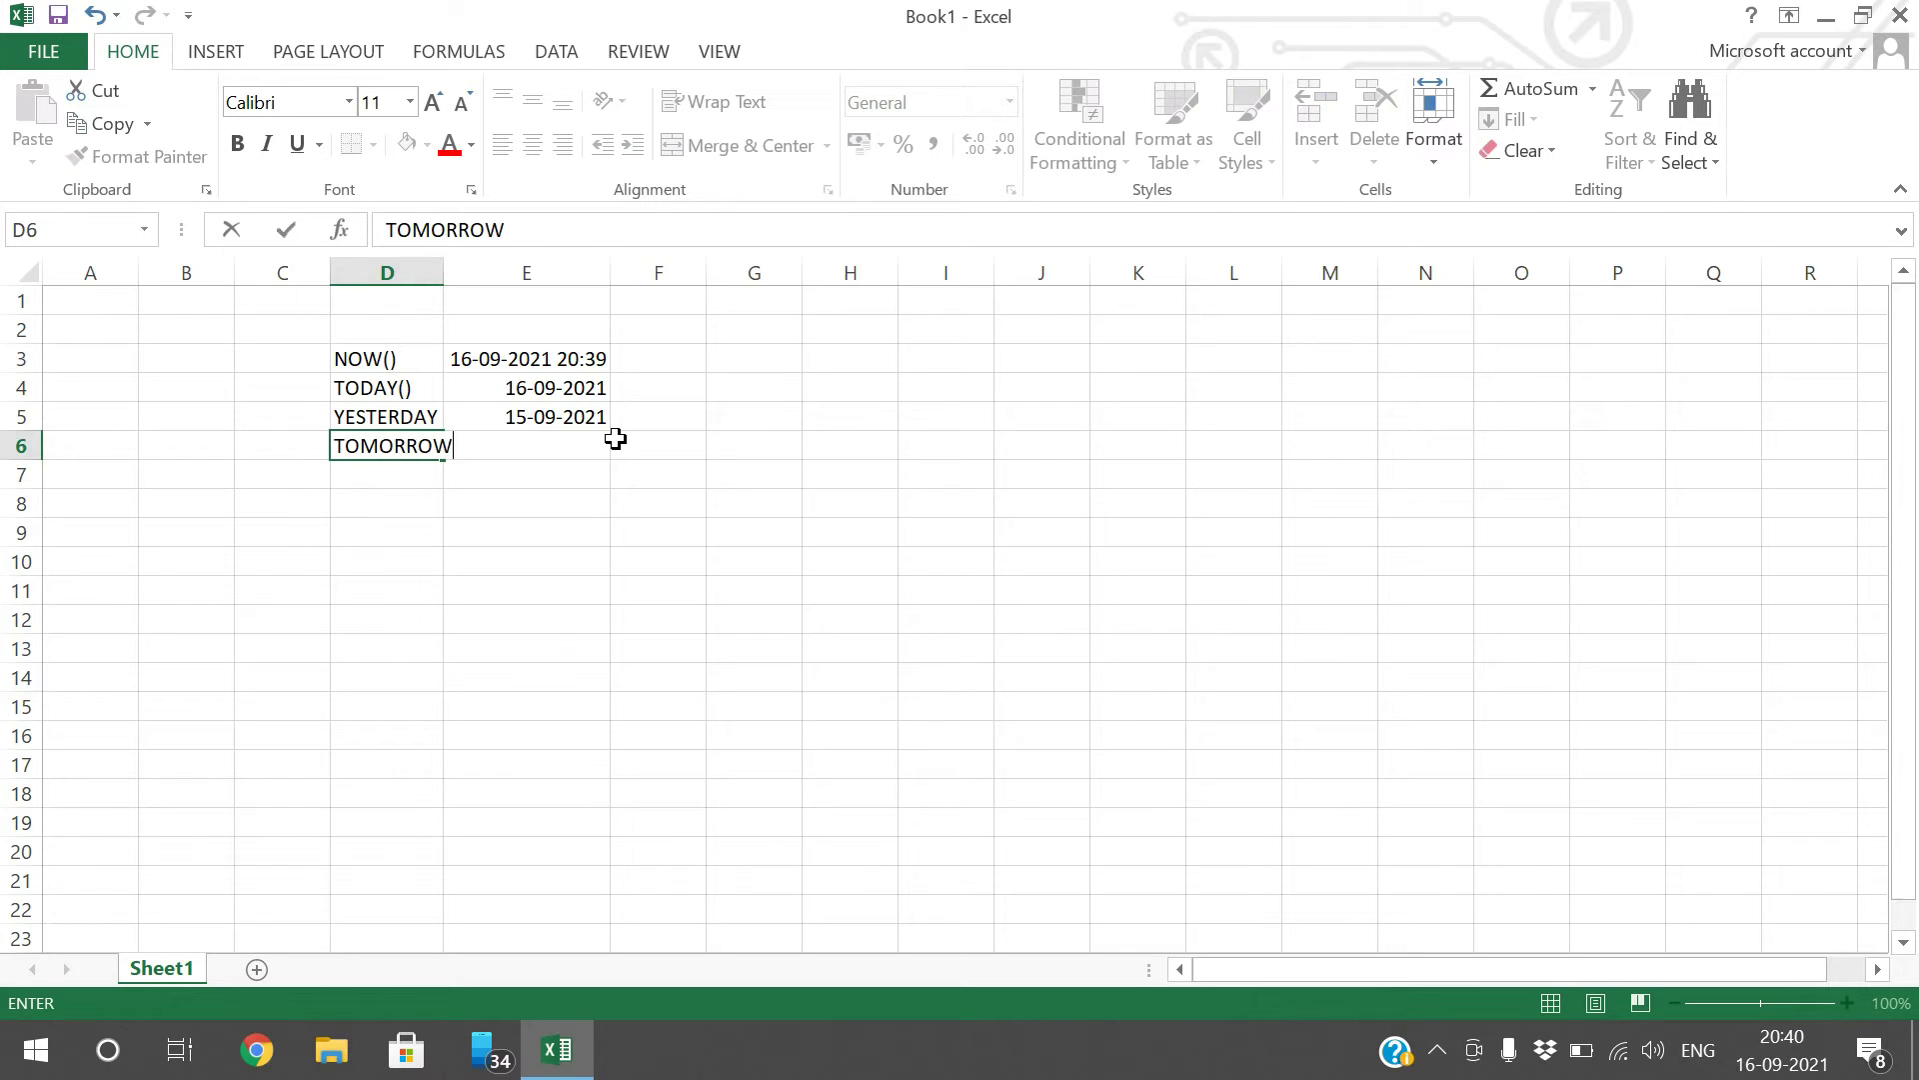
key(Tab)
double_click(443, 272)
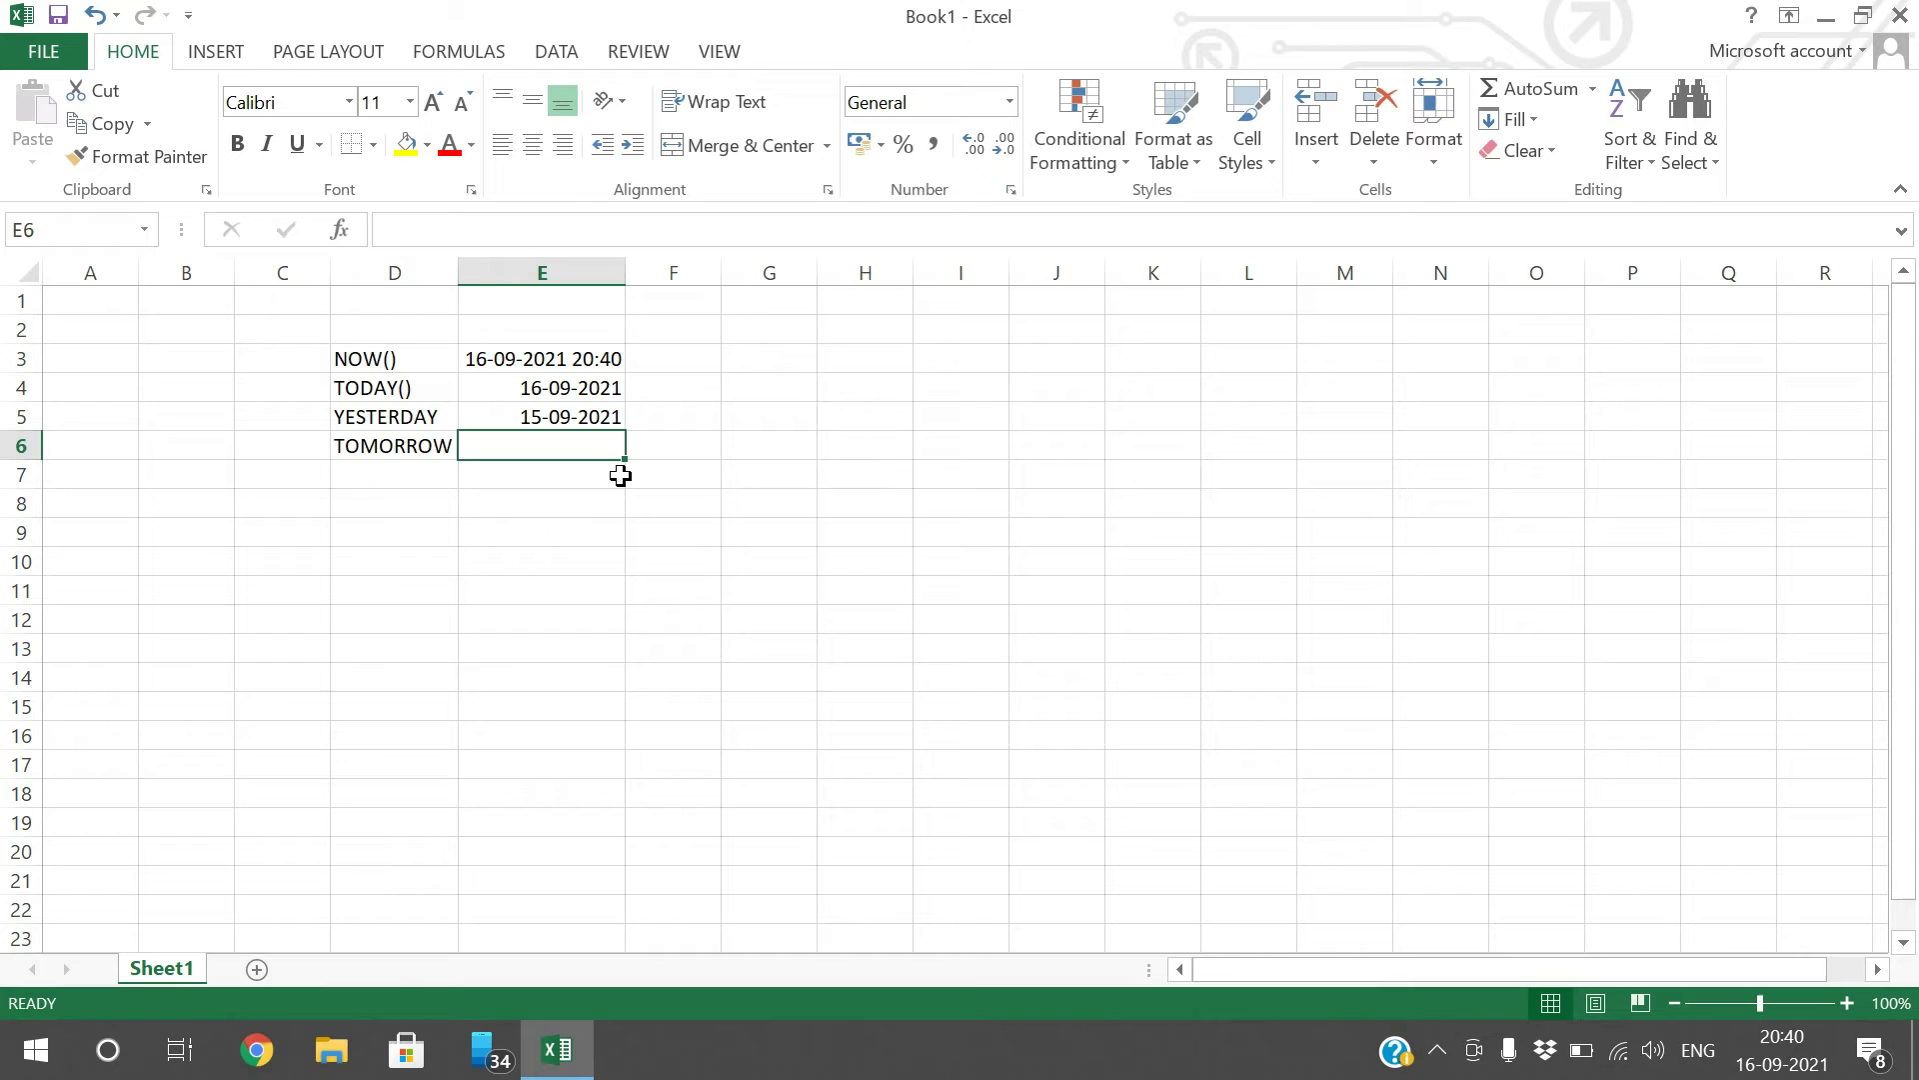
text(=)
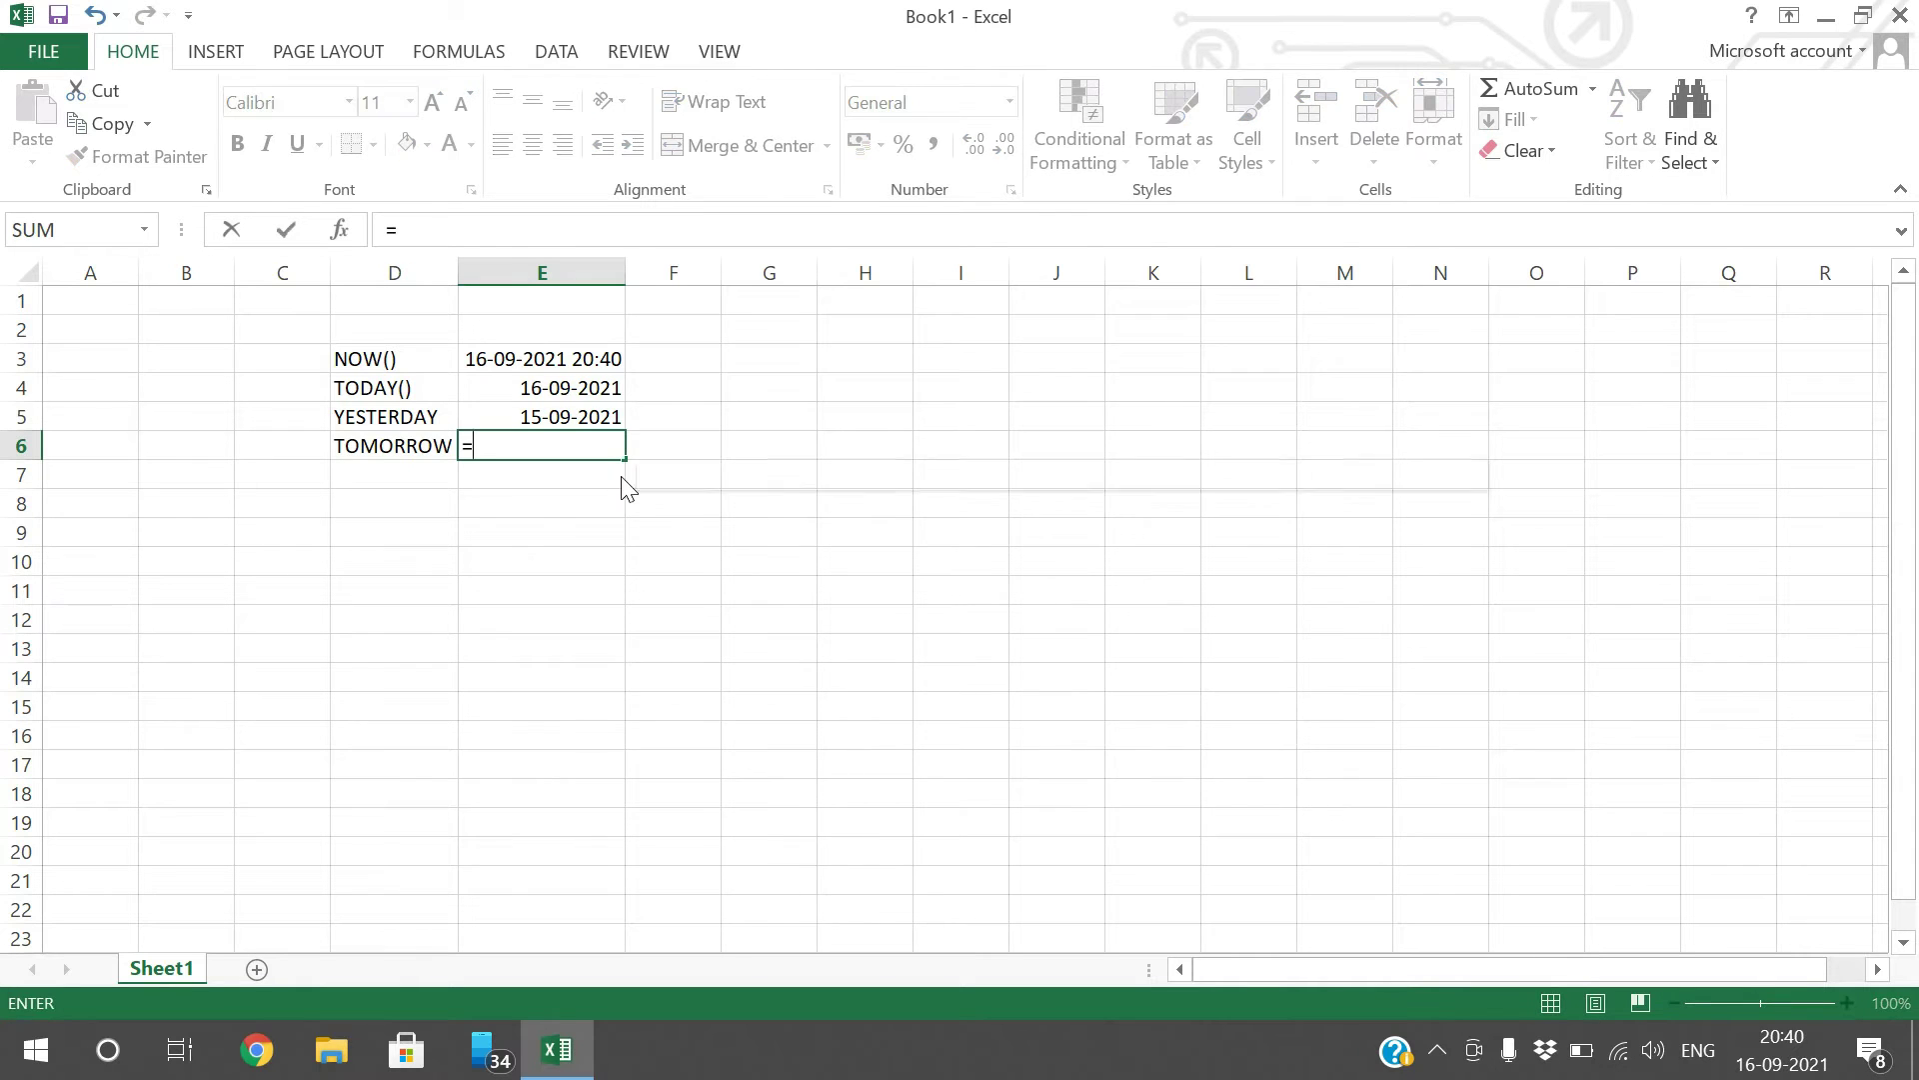
text(today()+)
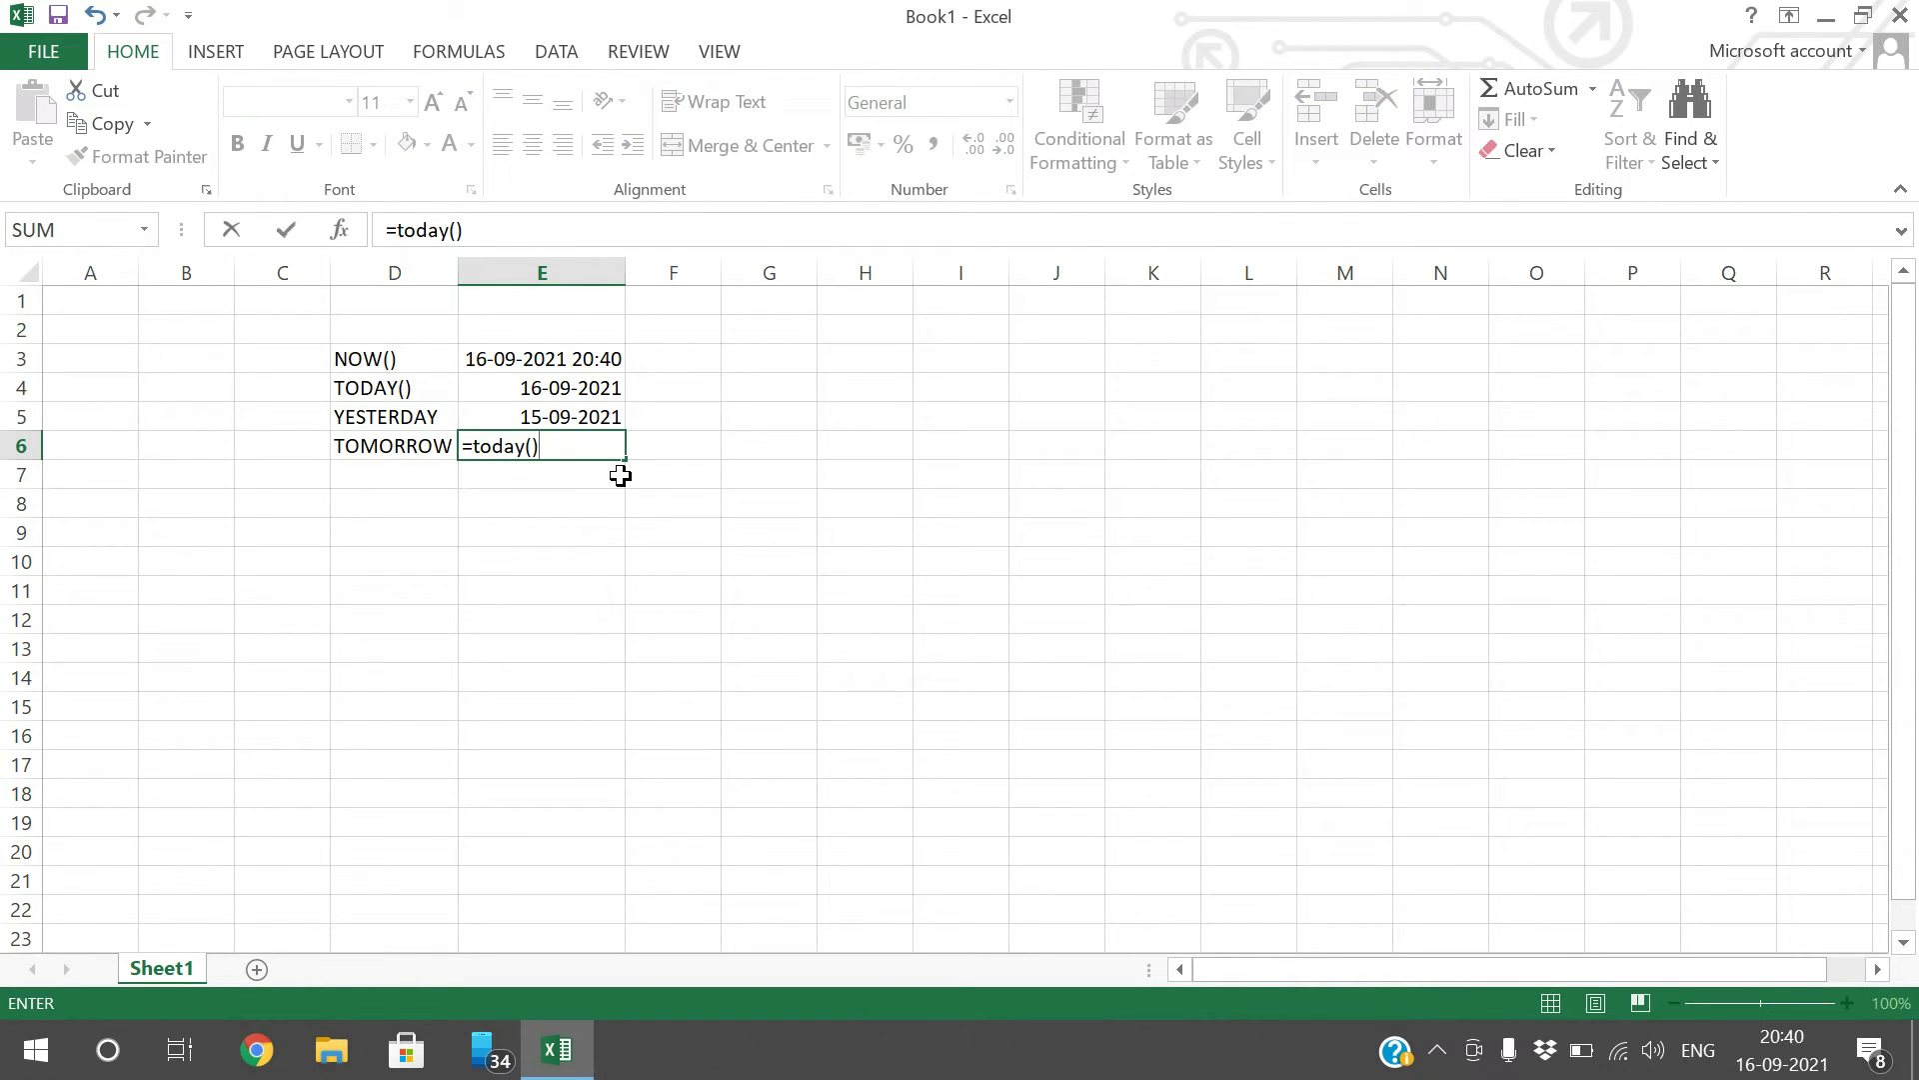
text(1)
key(Return)
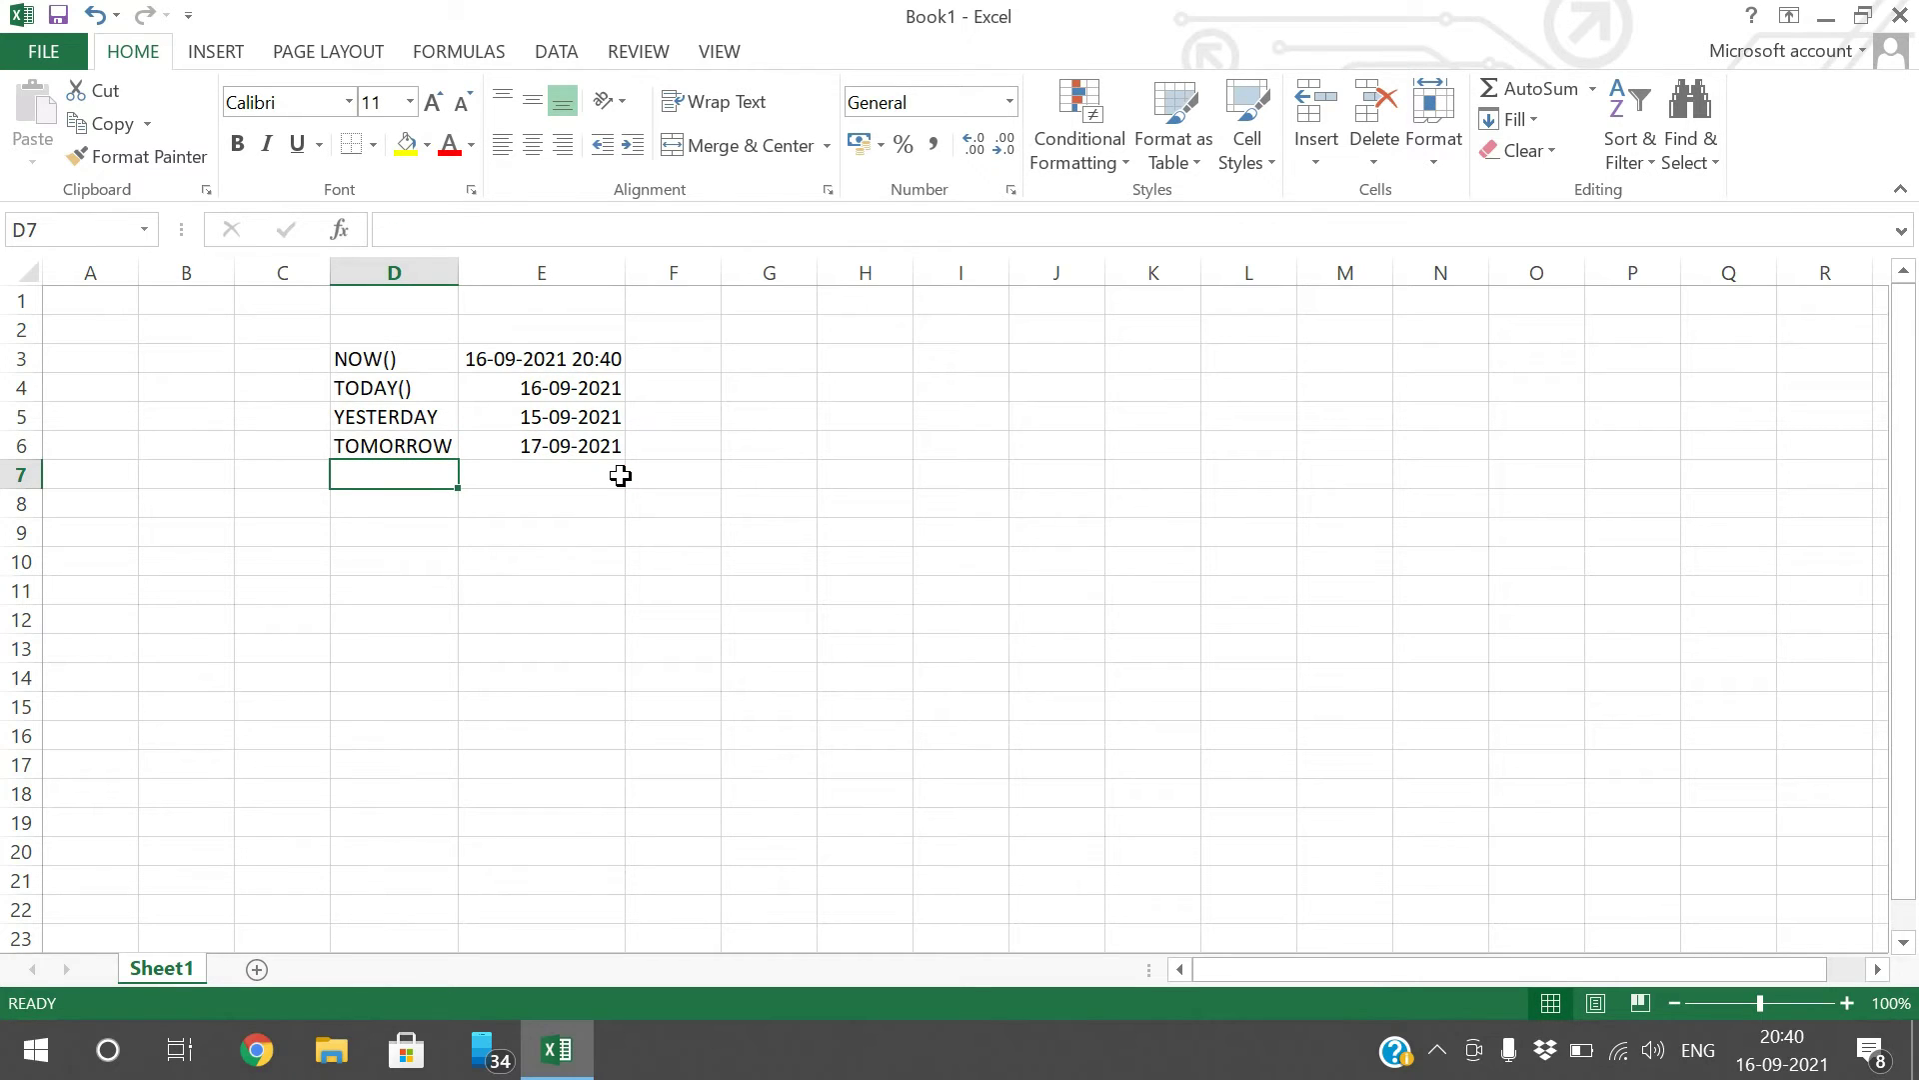
- Enter the birth date 01-01-1990 in cell D8
key(Down)
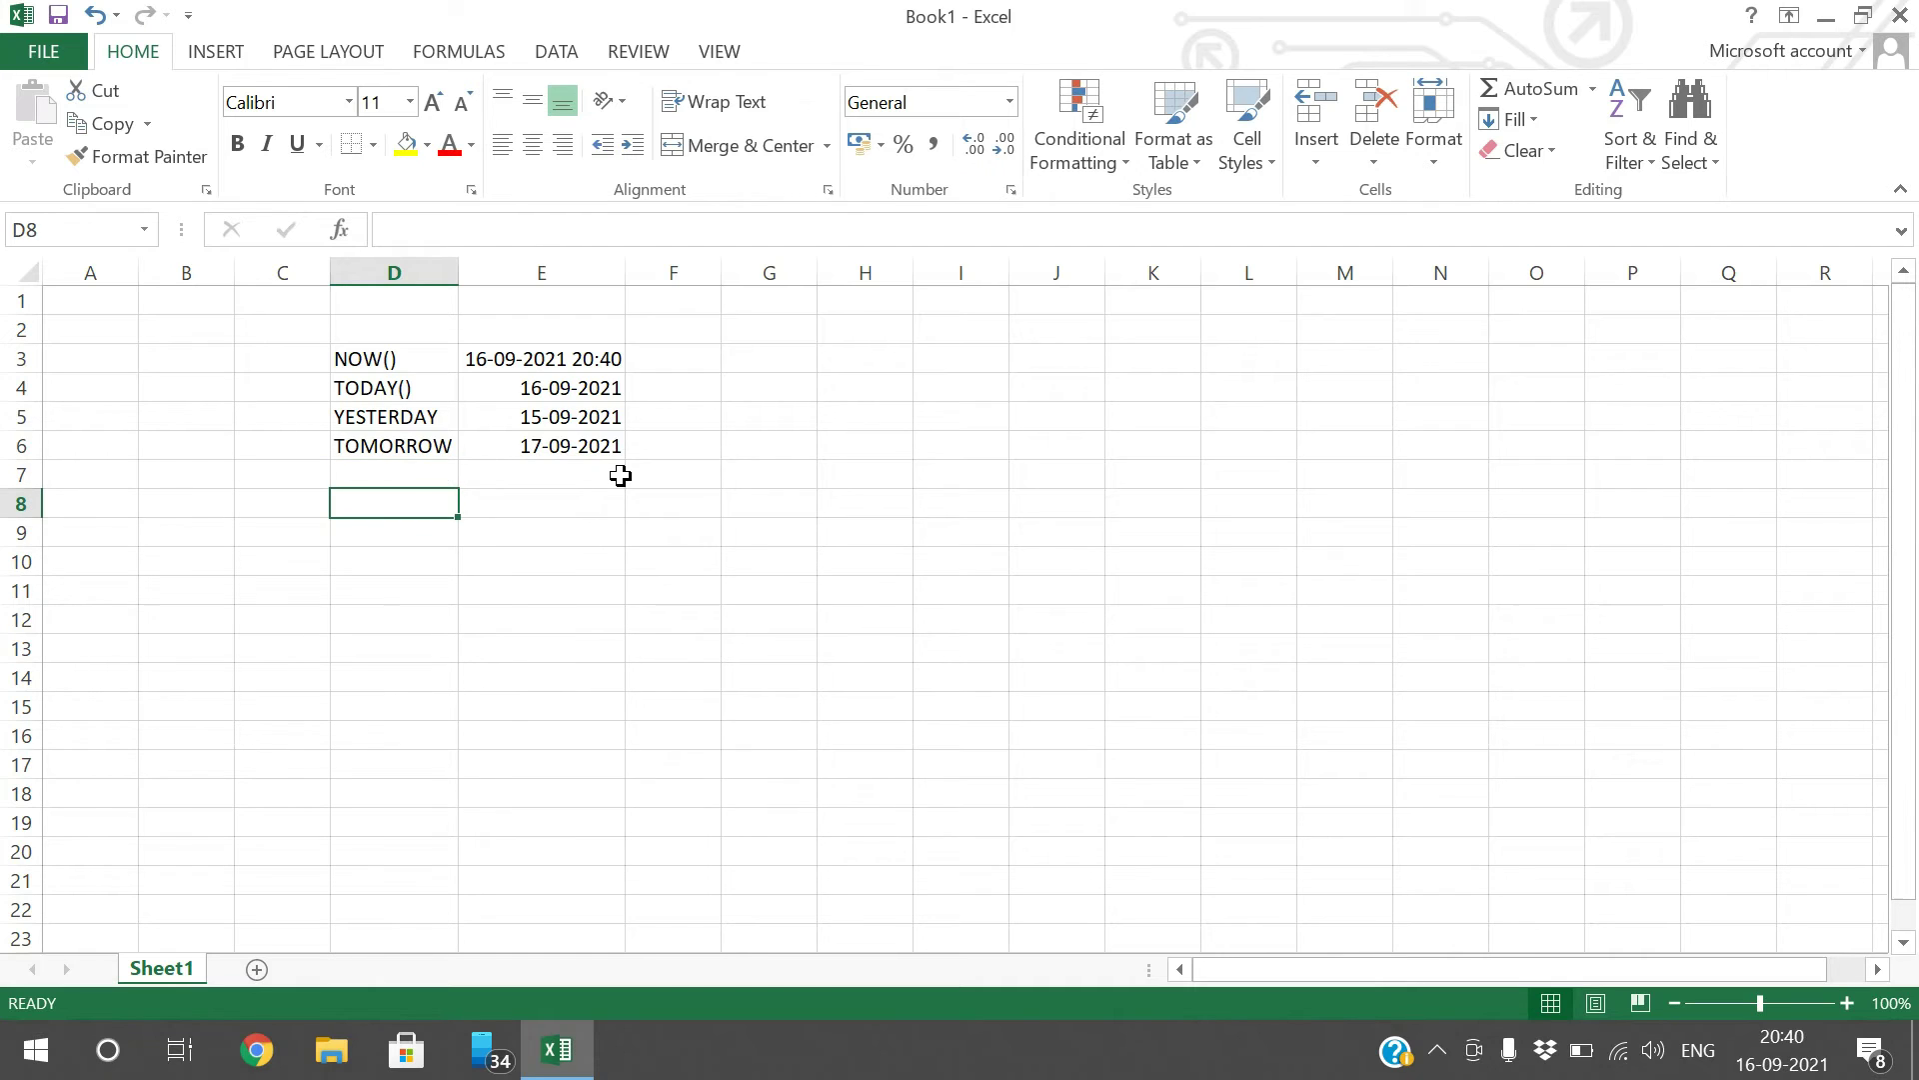
key(Left)
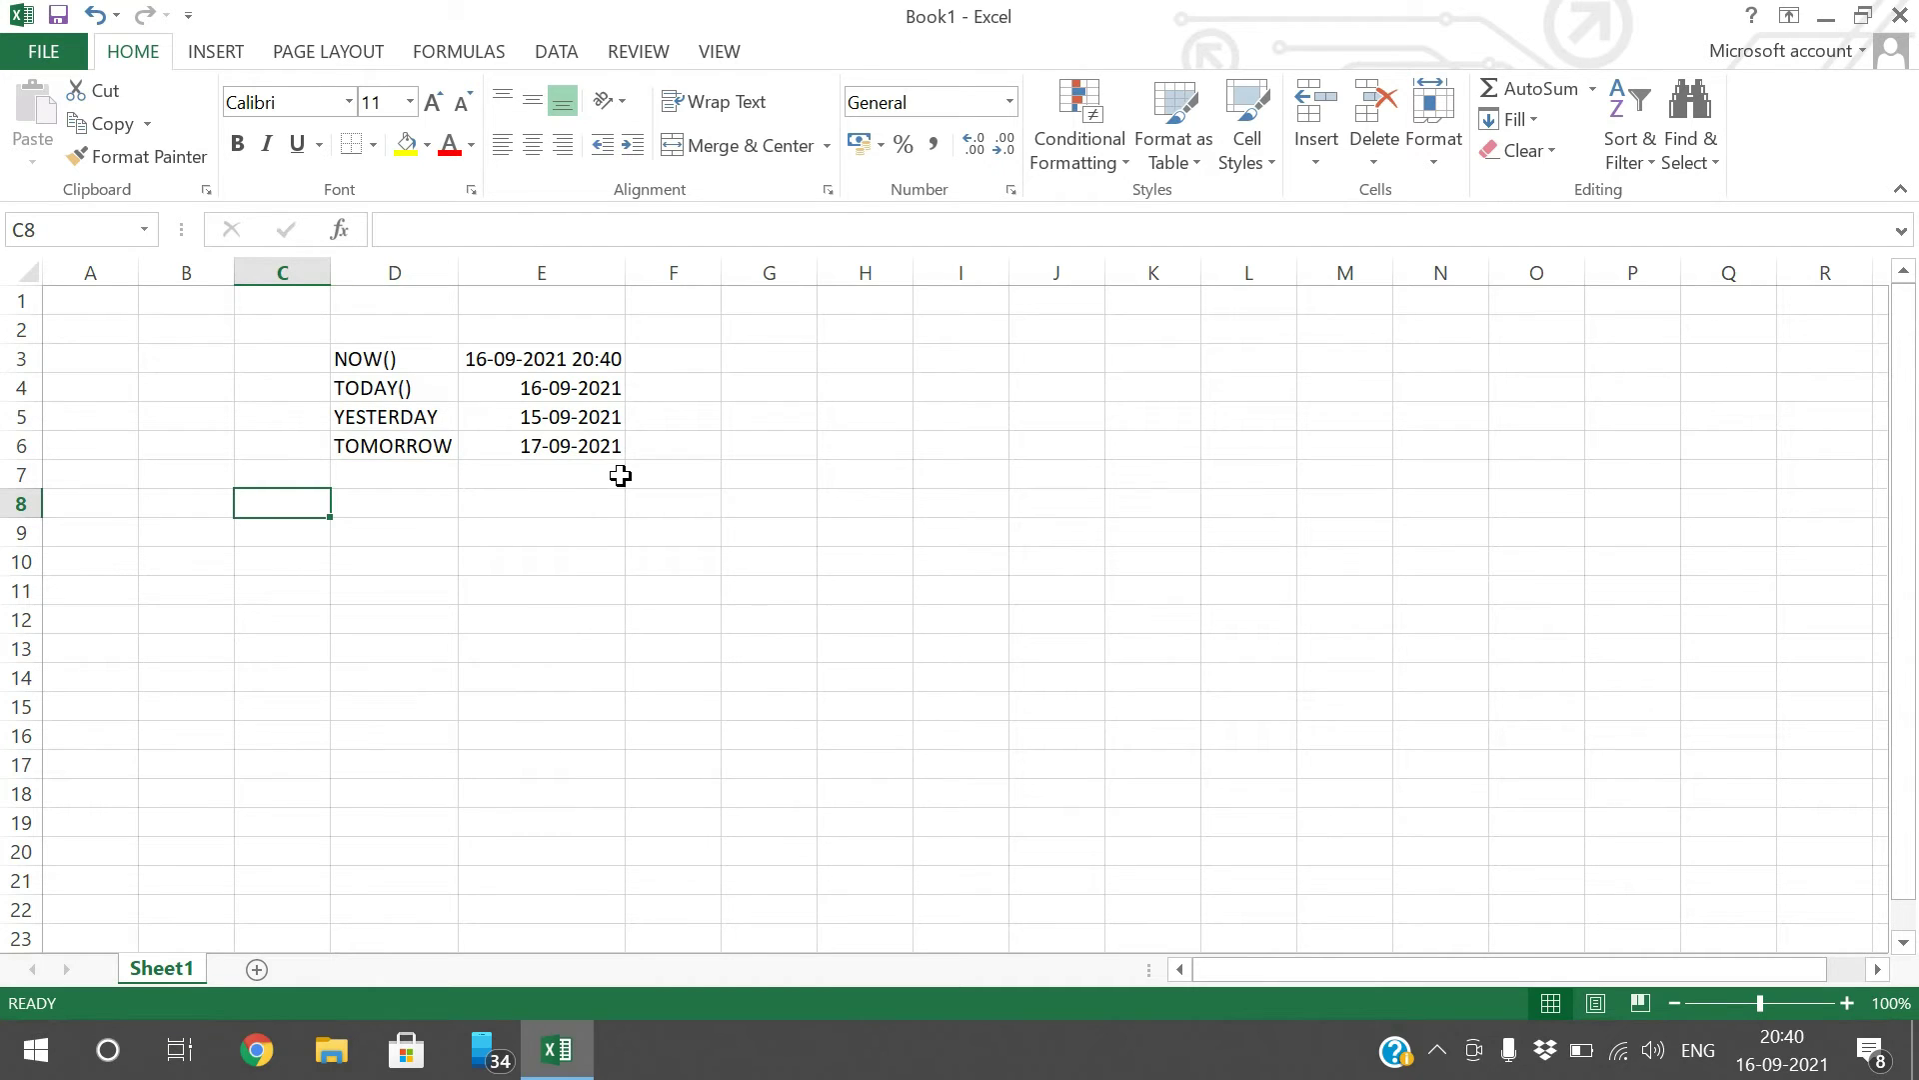
click(405, 499)
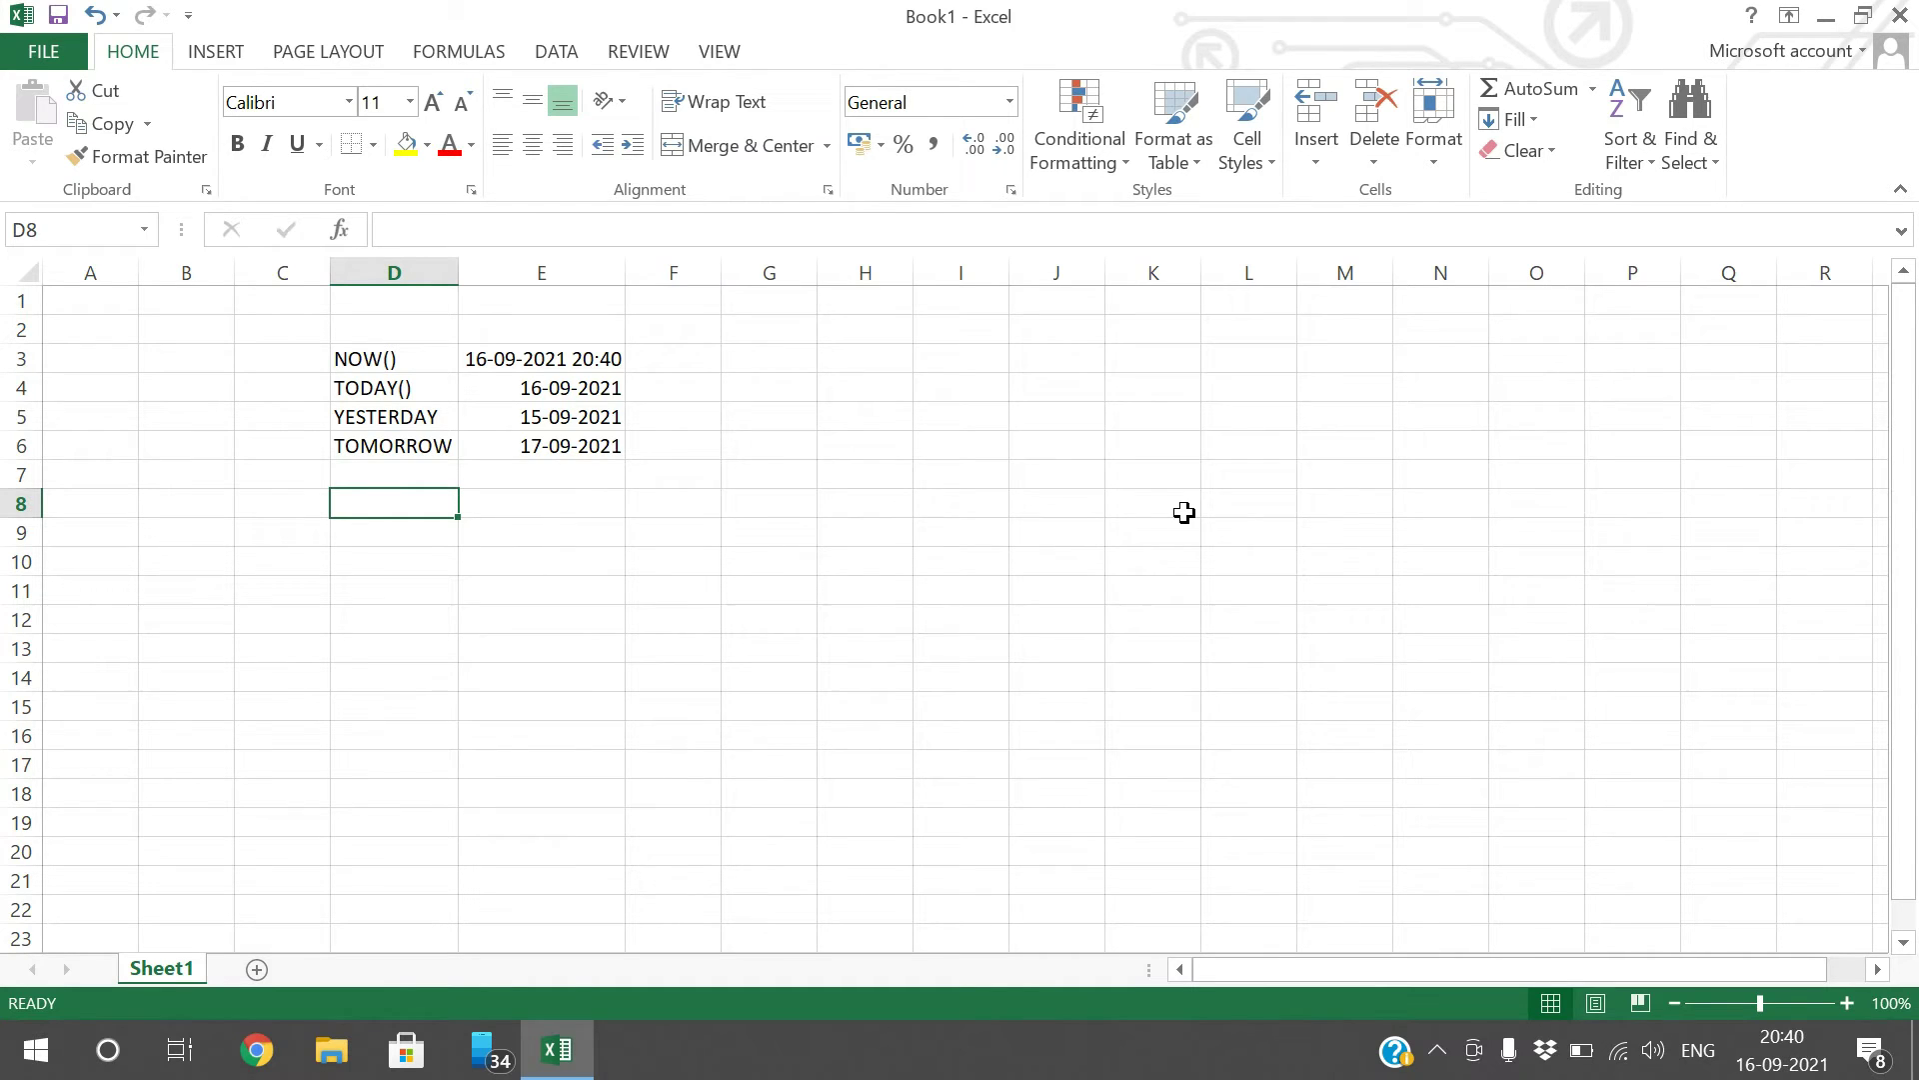
text(01-01-)
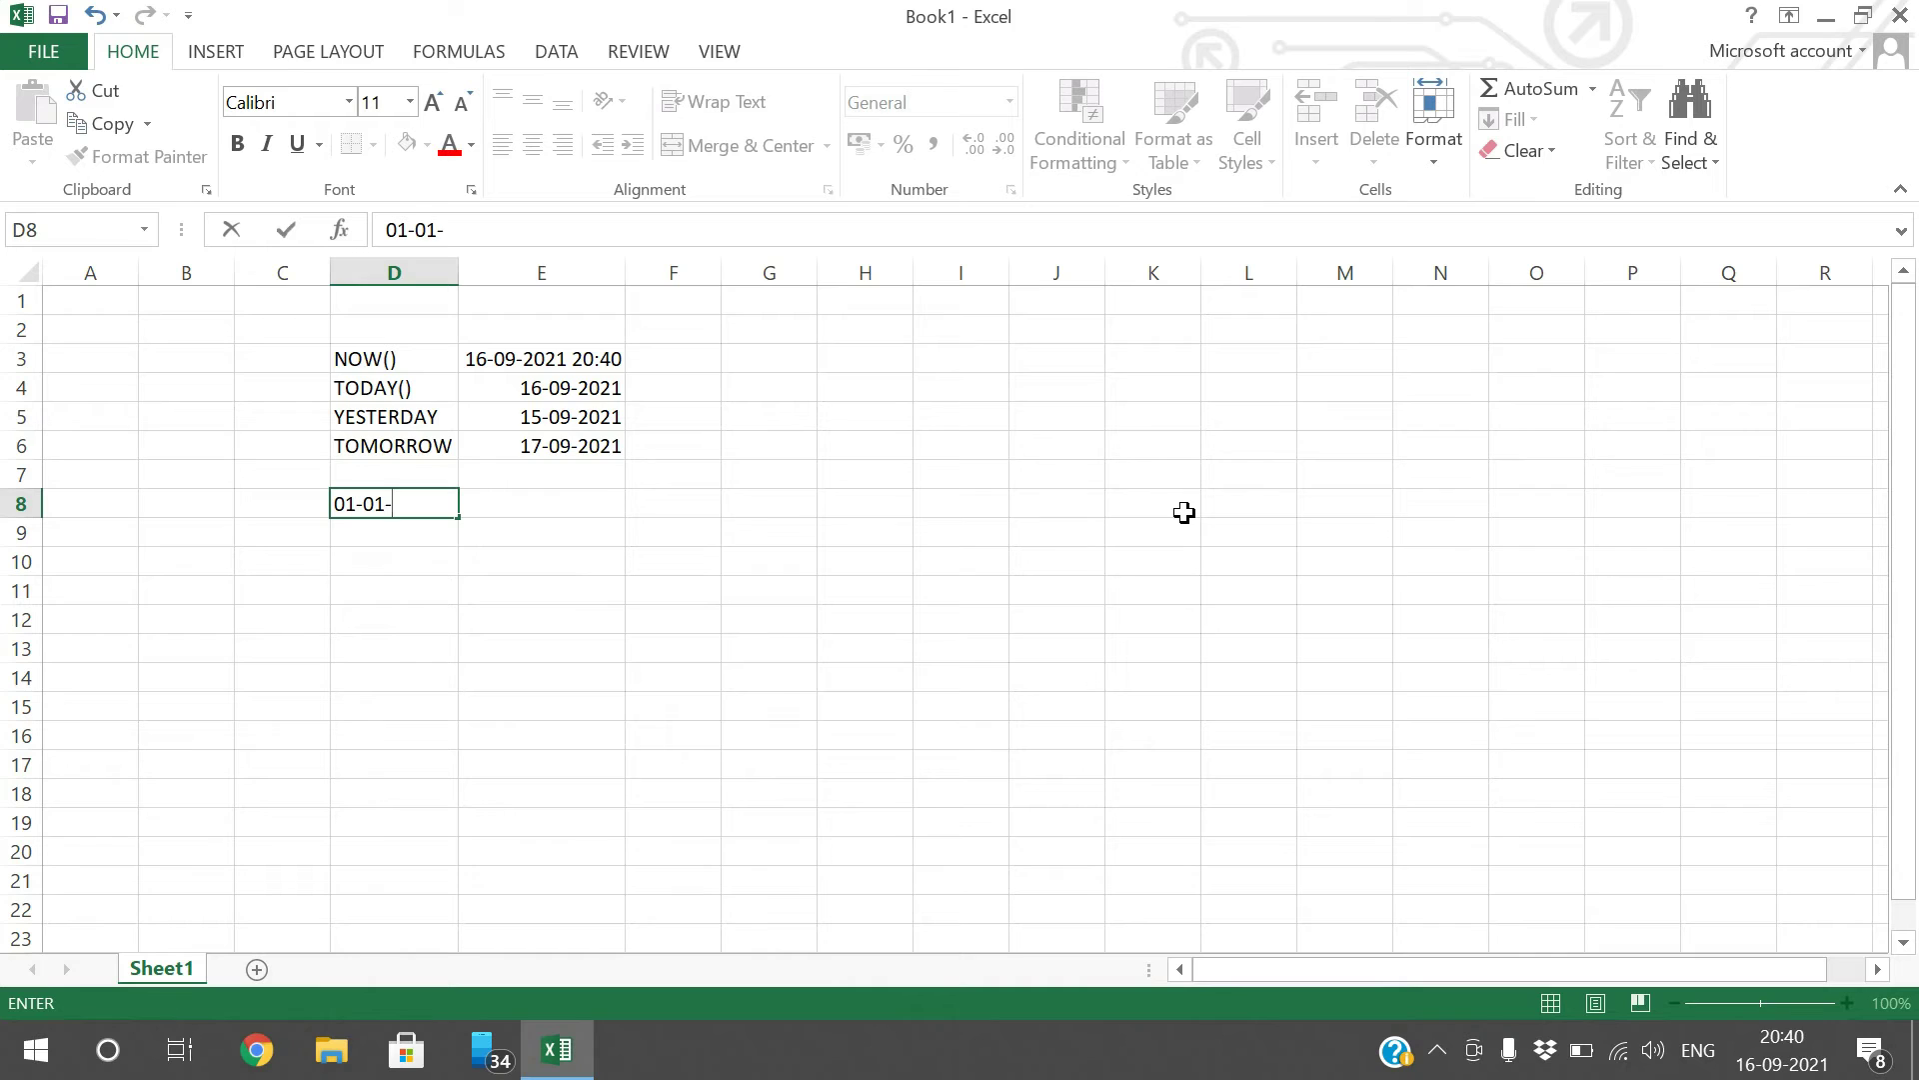
text(1990)
key(Return)
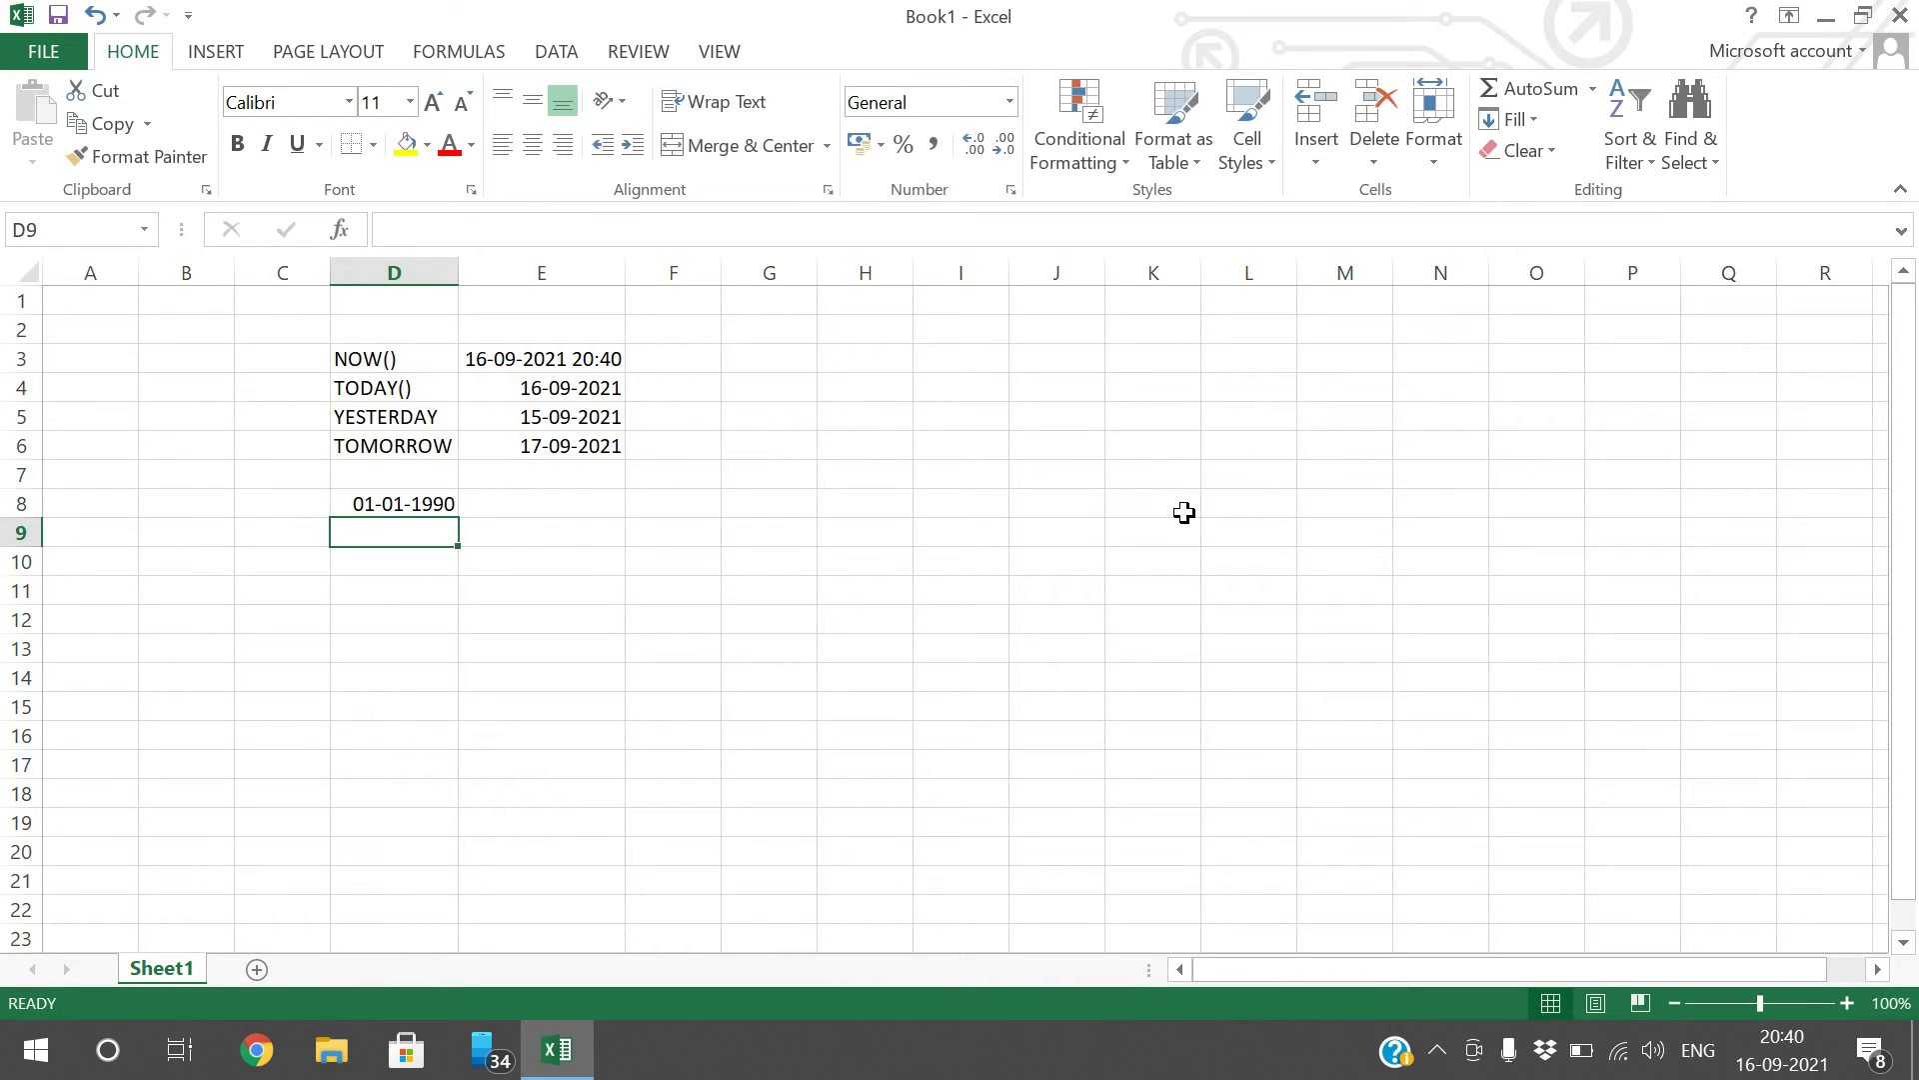
- Enter =today()-D8 in E8 to compute the days since birth
click(498, 505)
text(=)
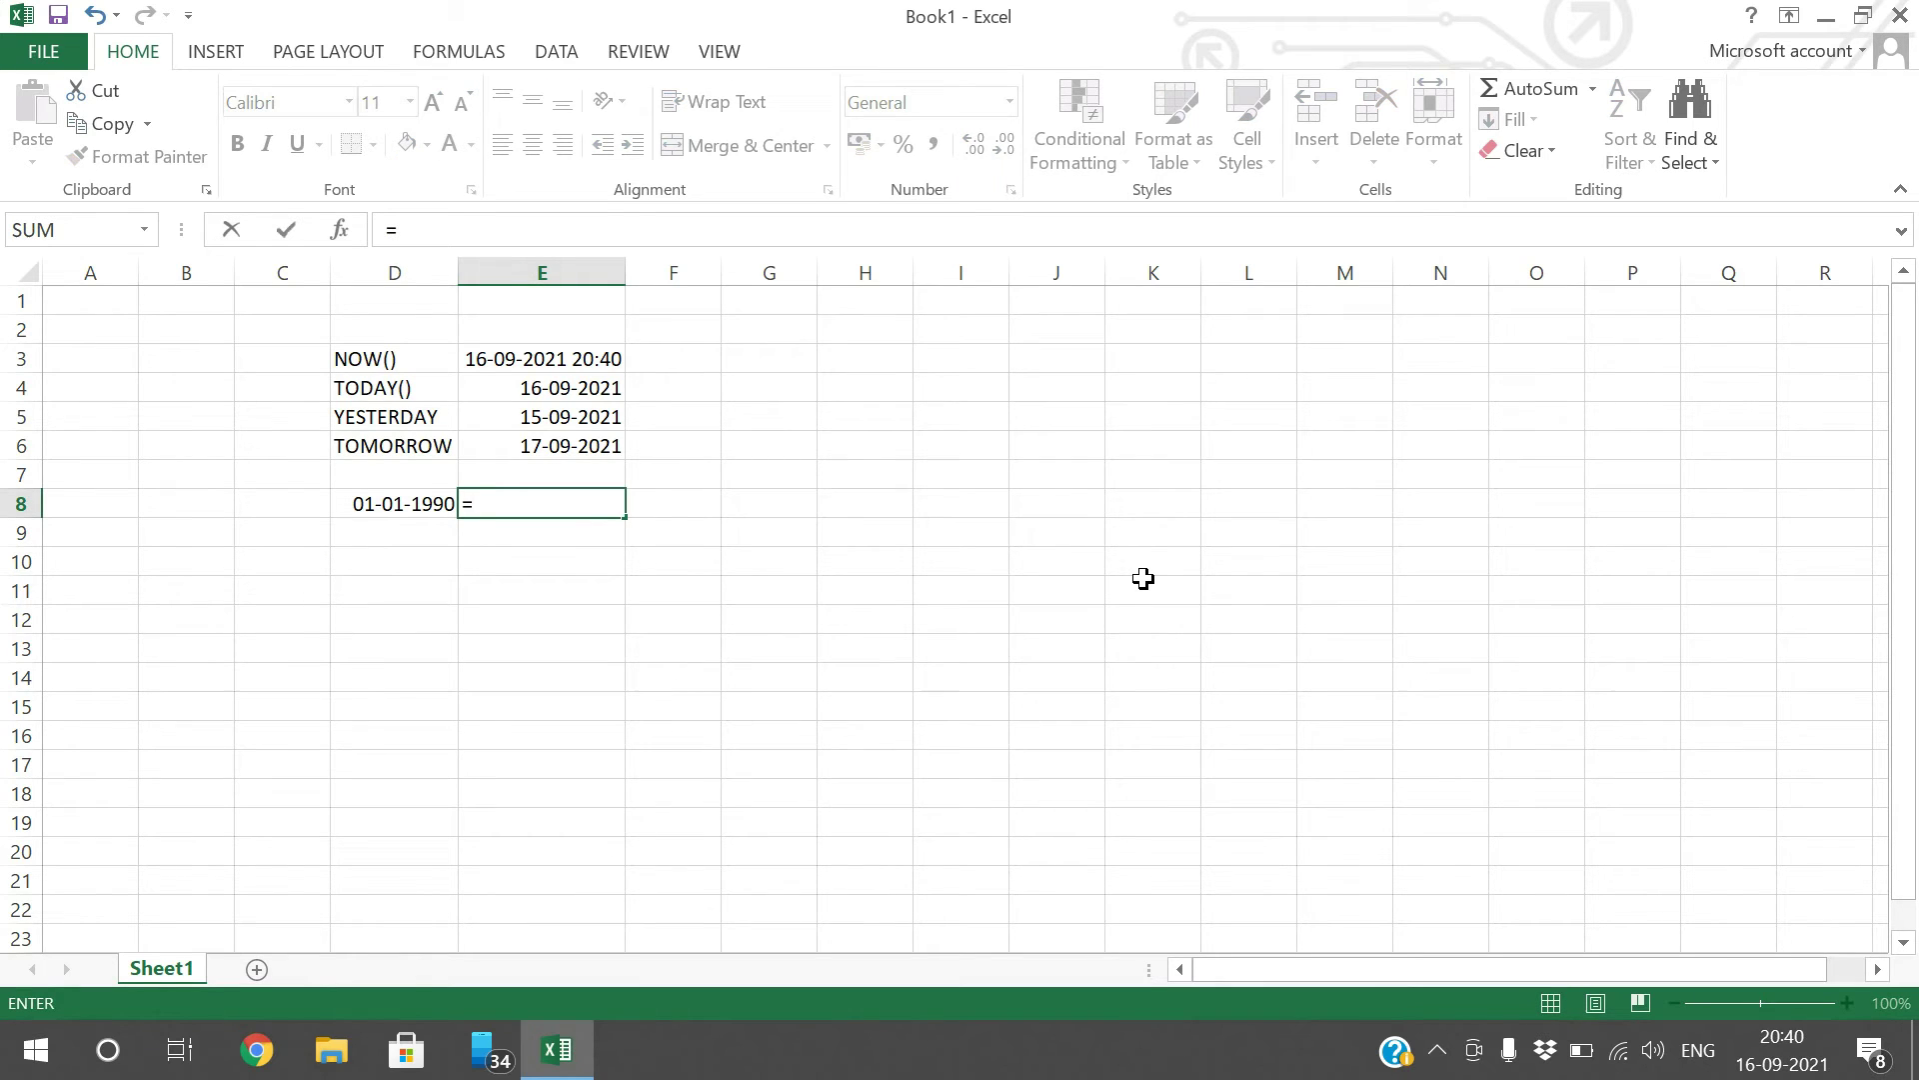
text(today)
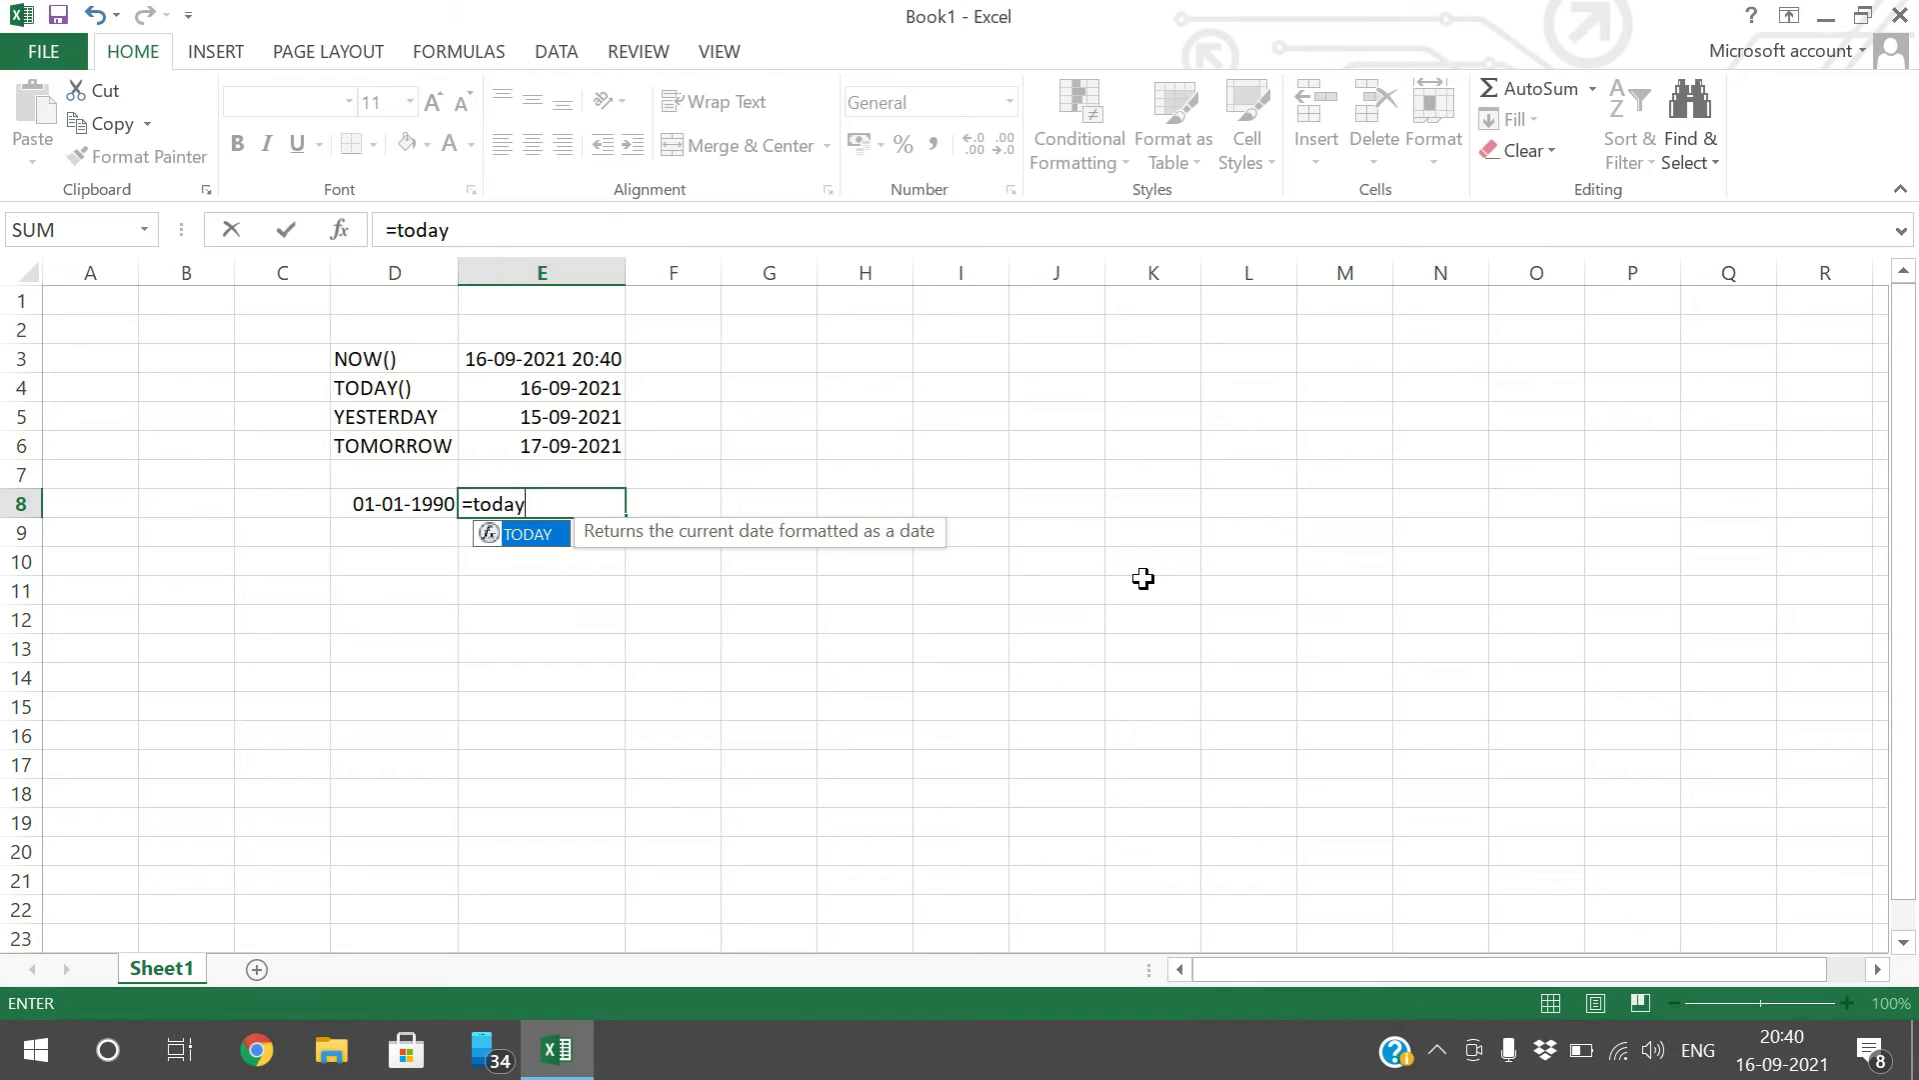
text(())
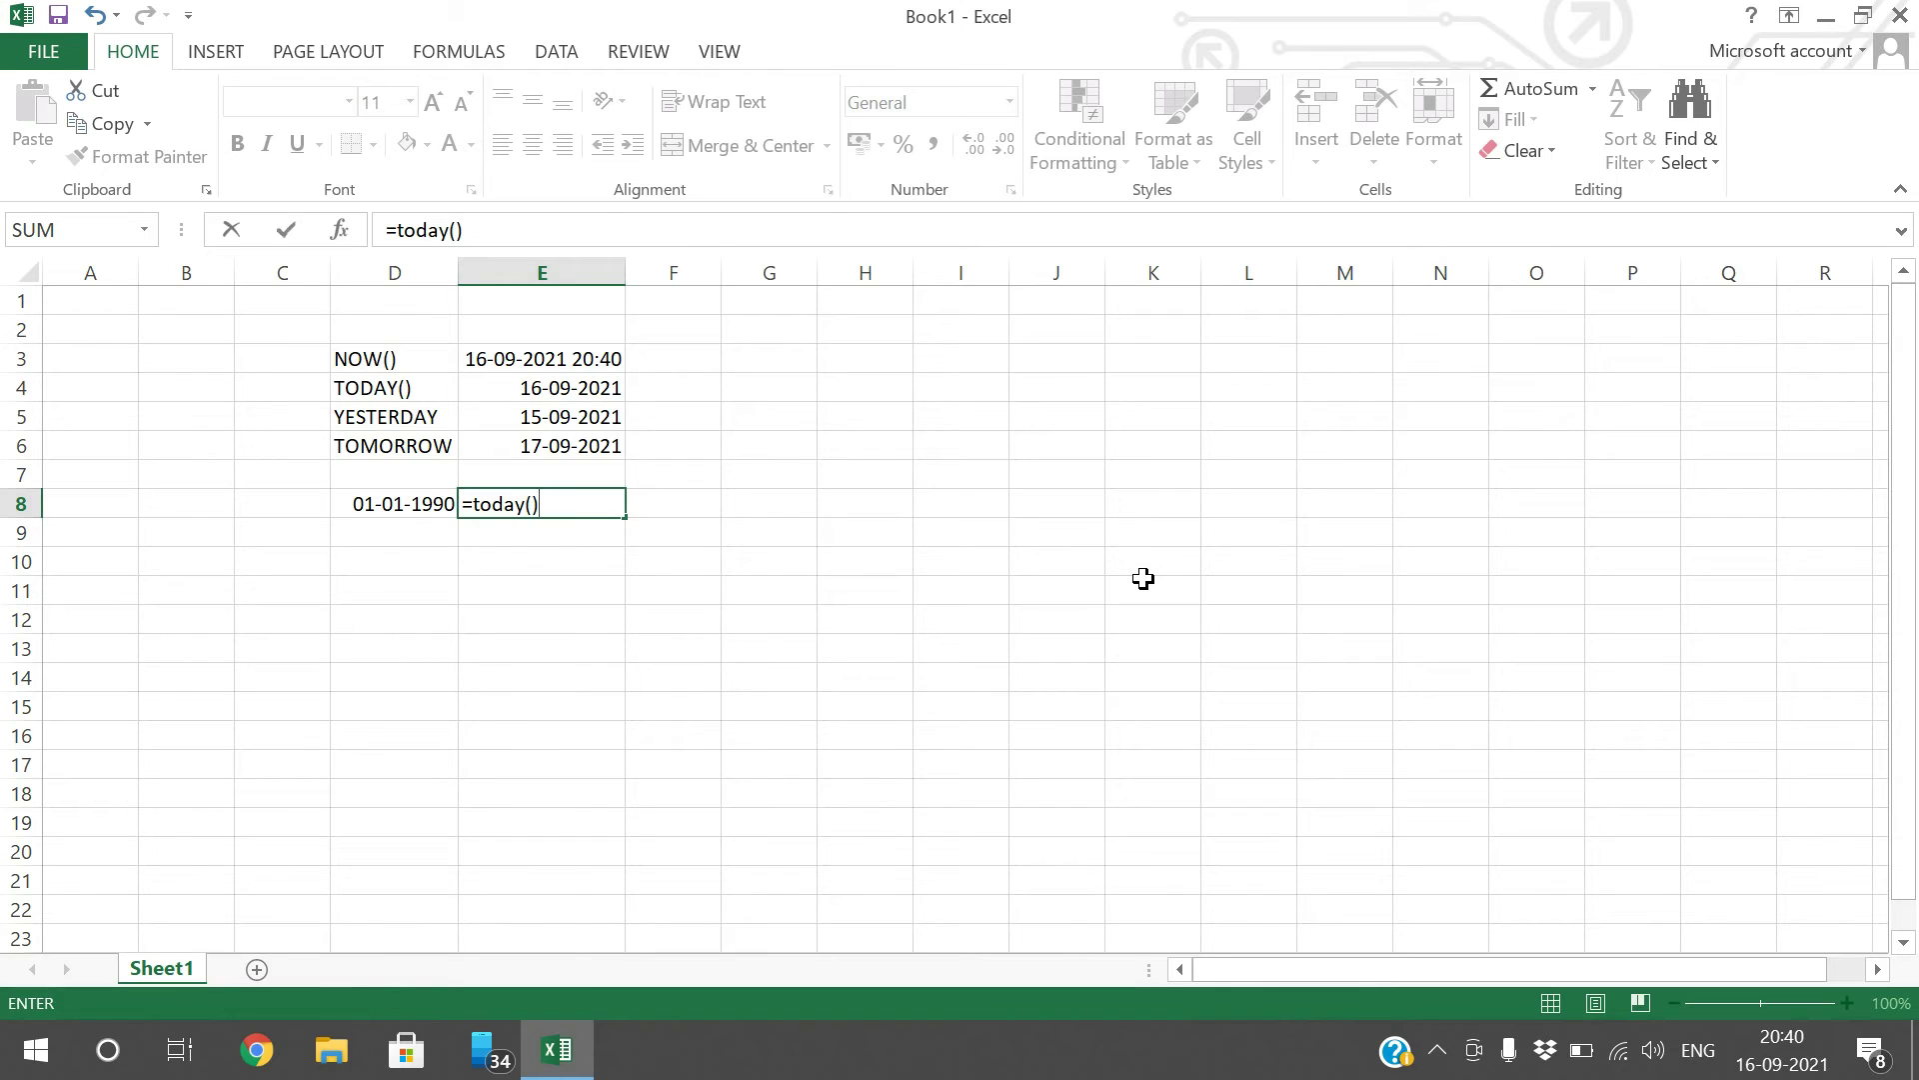
text(-)
click(431, 517)
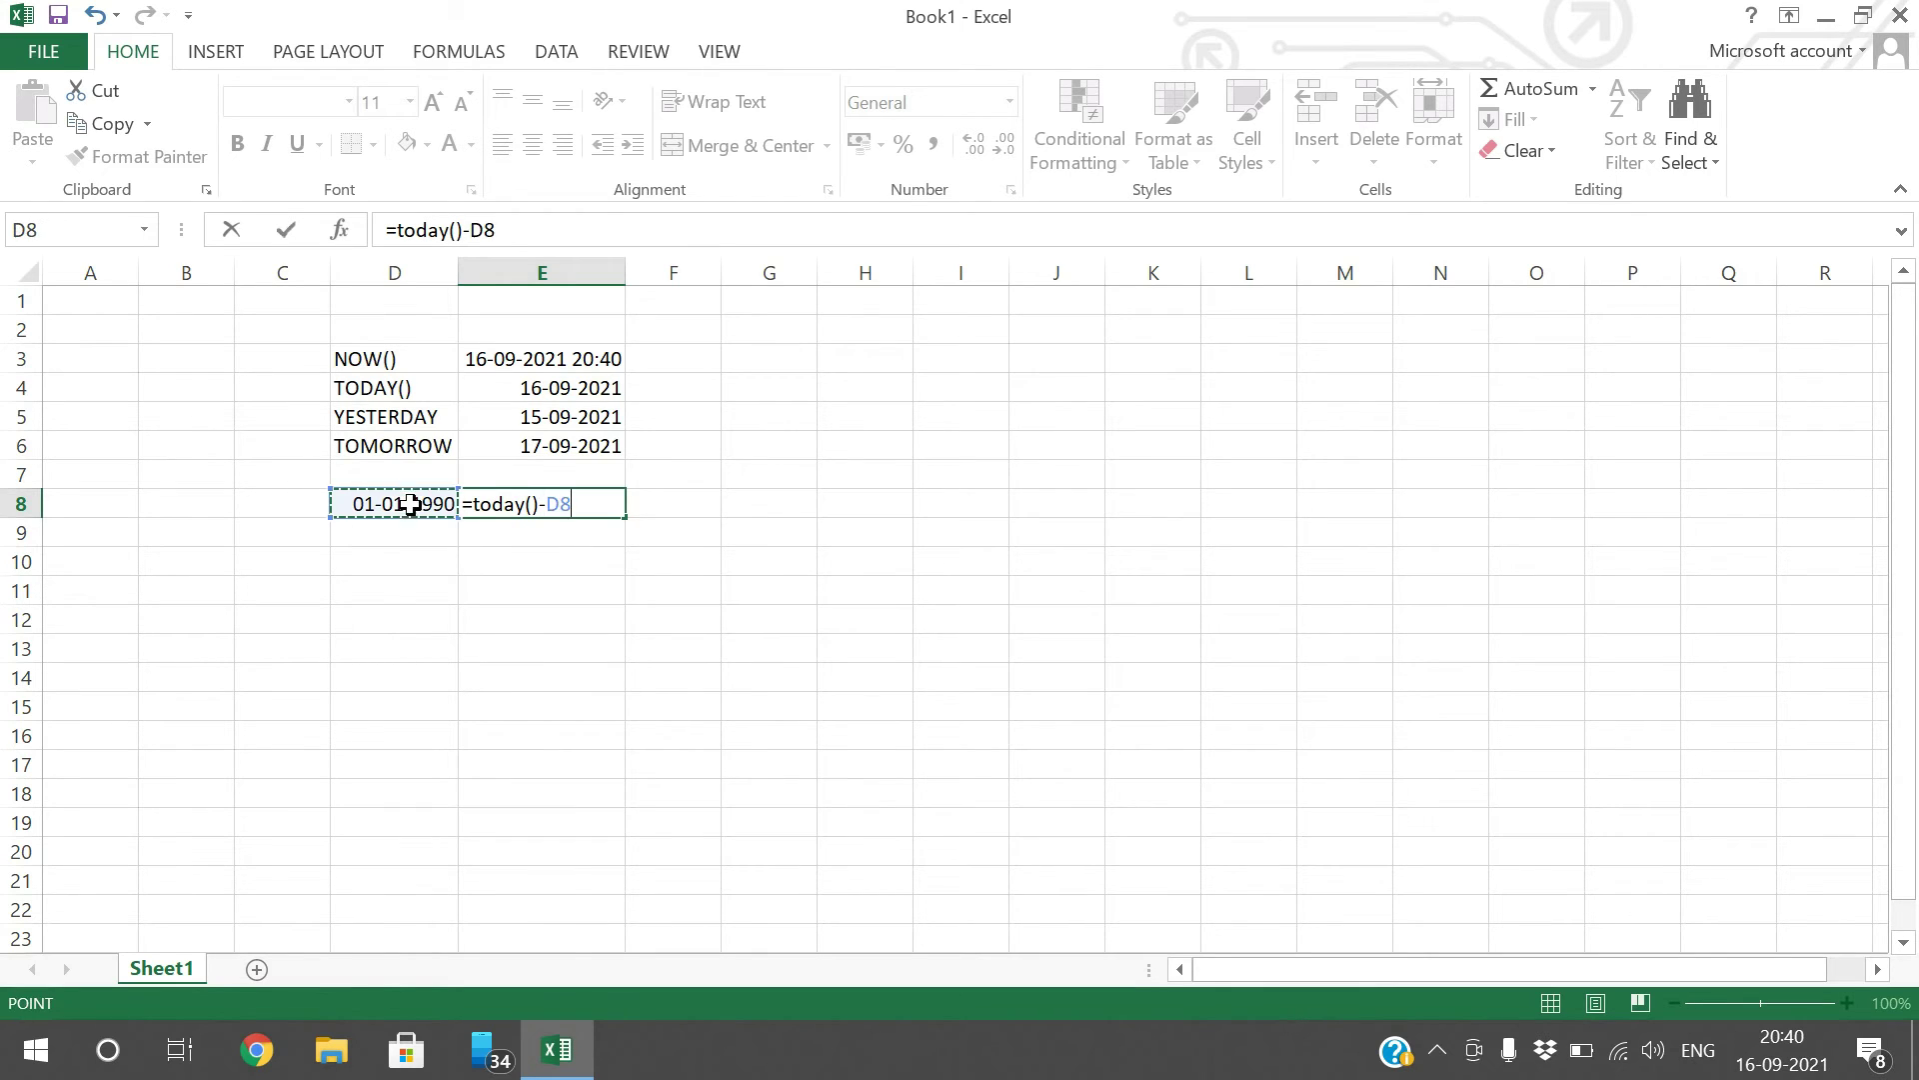
key(Return)
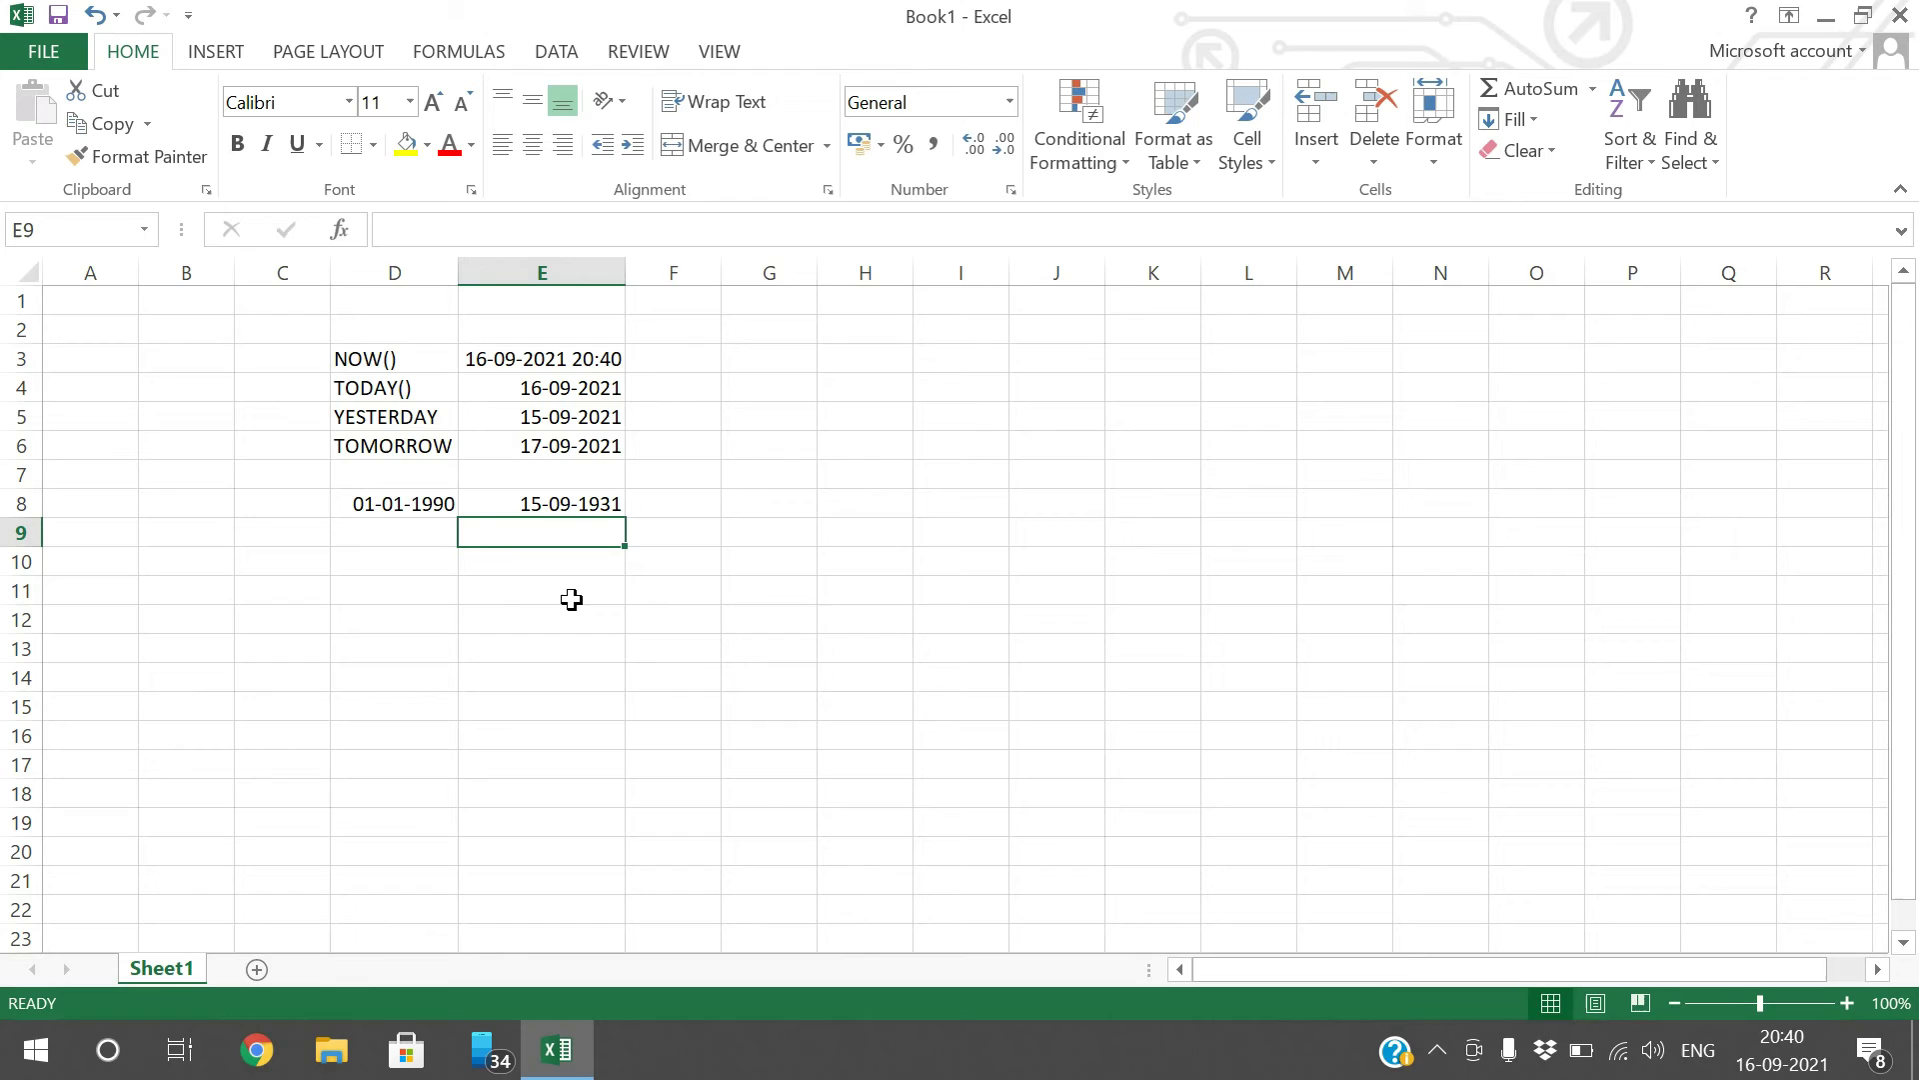
- Format E8 as Number with zero decimal places so it reads 11581
click(561, 505)
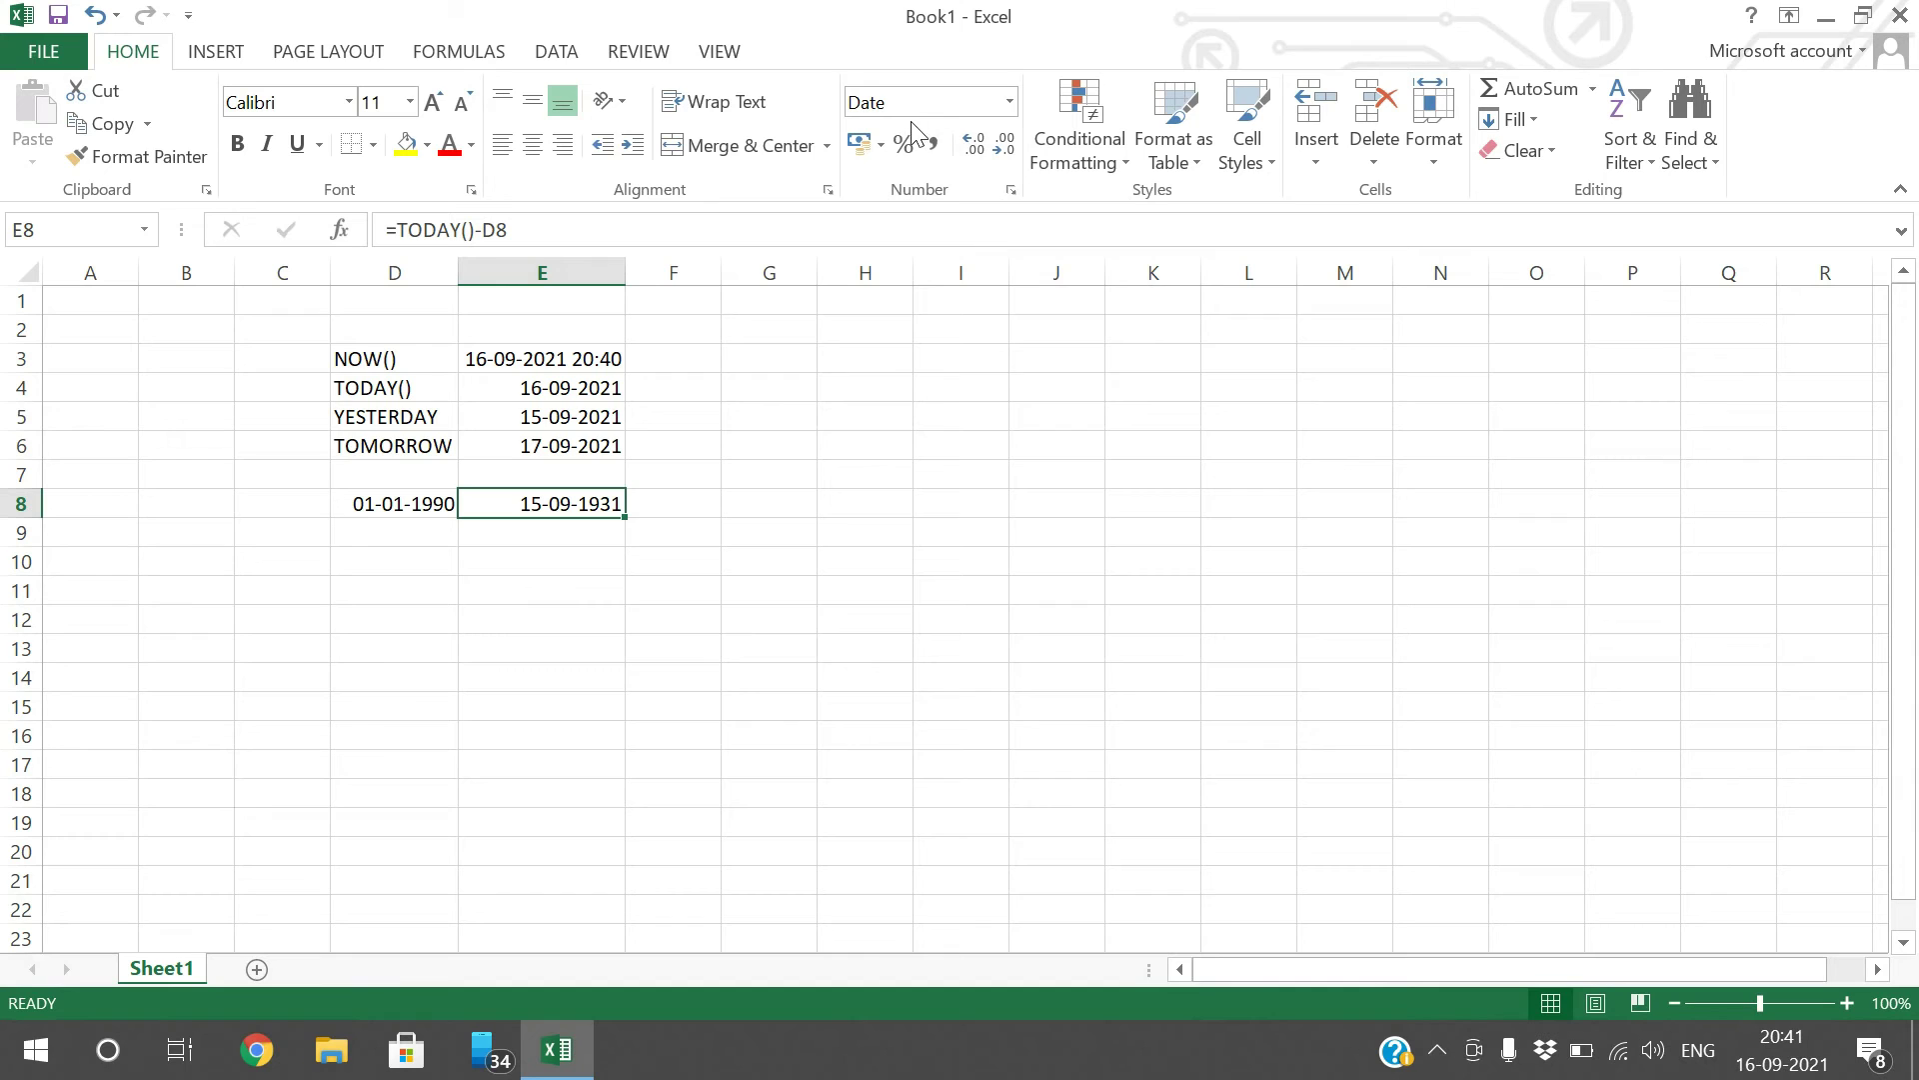
click(1009, 102)
click(962, 204)
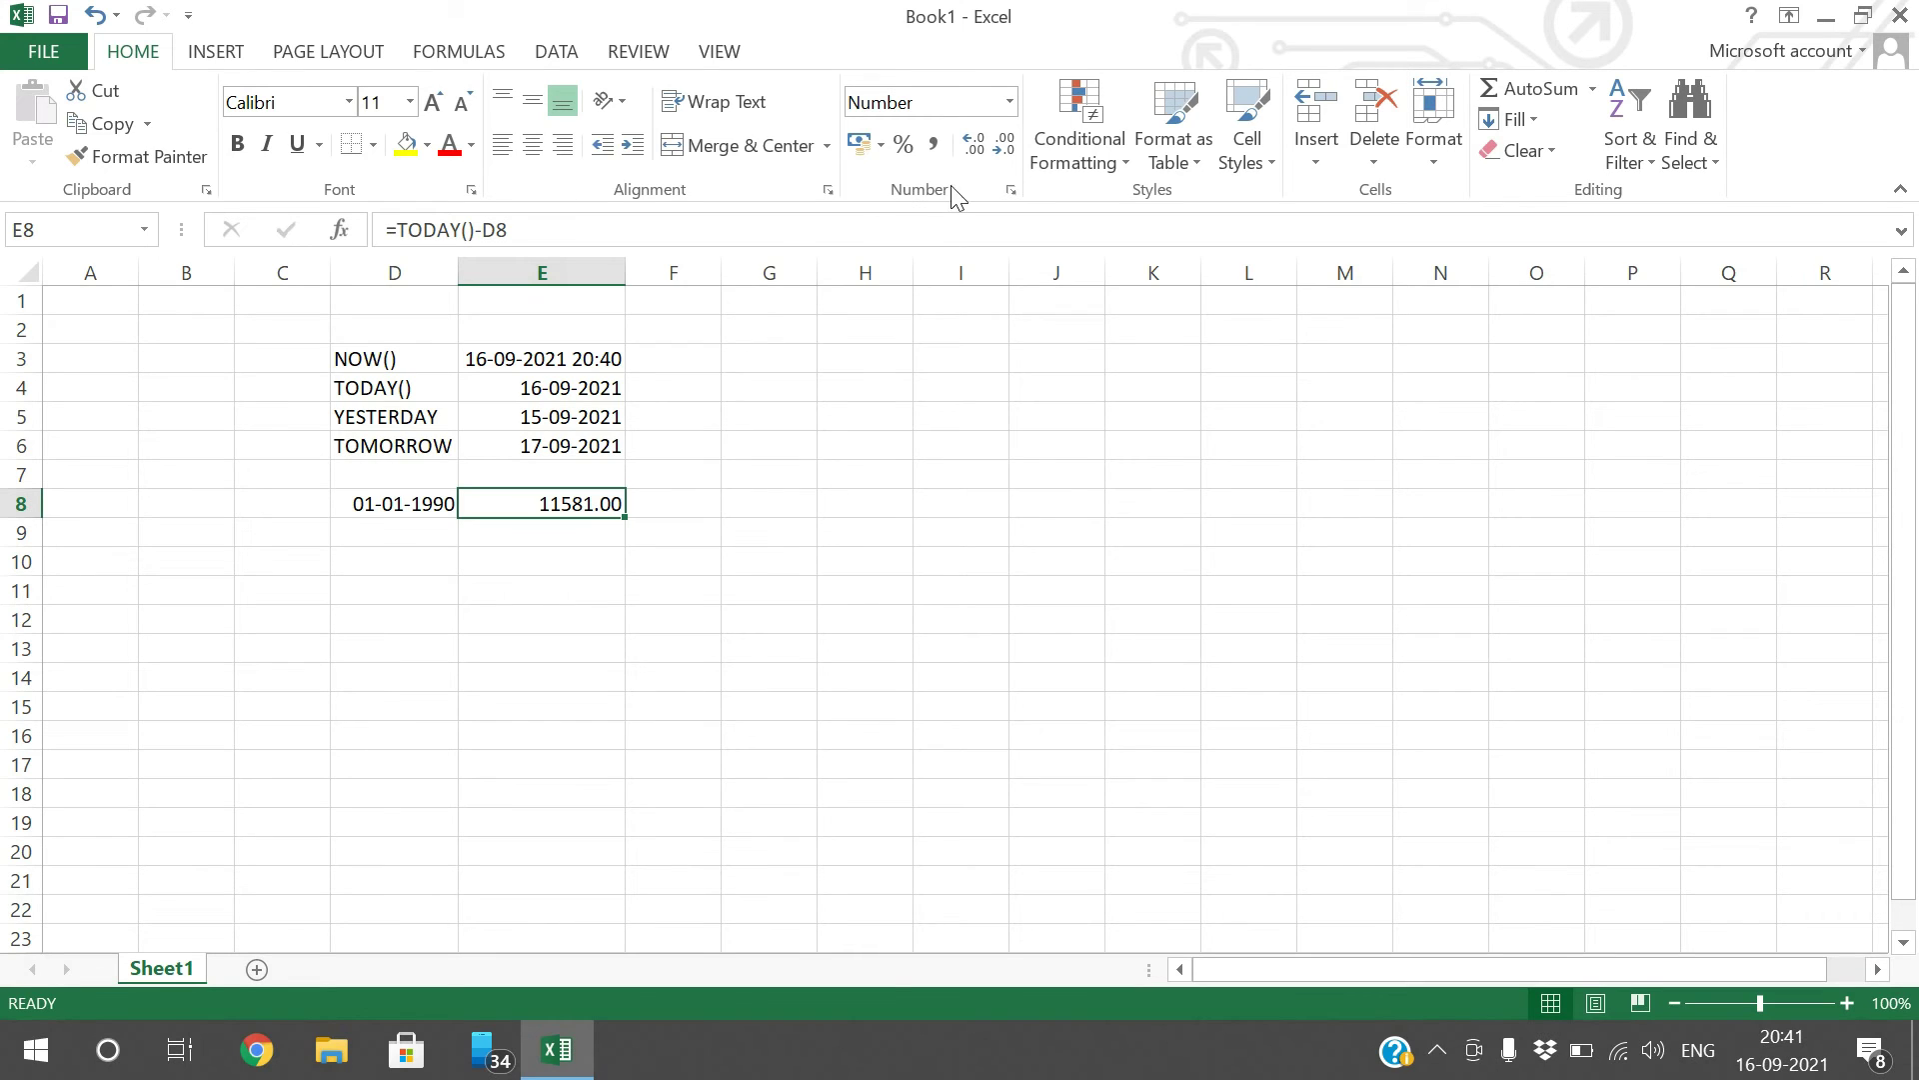
click(1000, 147)
click(1000, 147)
- Change the E8 formula to =(TODAY()-D8)/365 to get age in years
click(560, 232)
text())
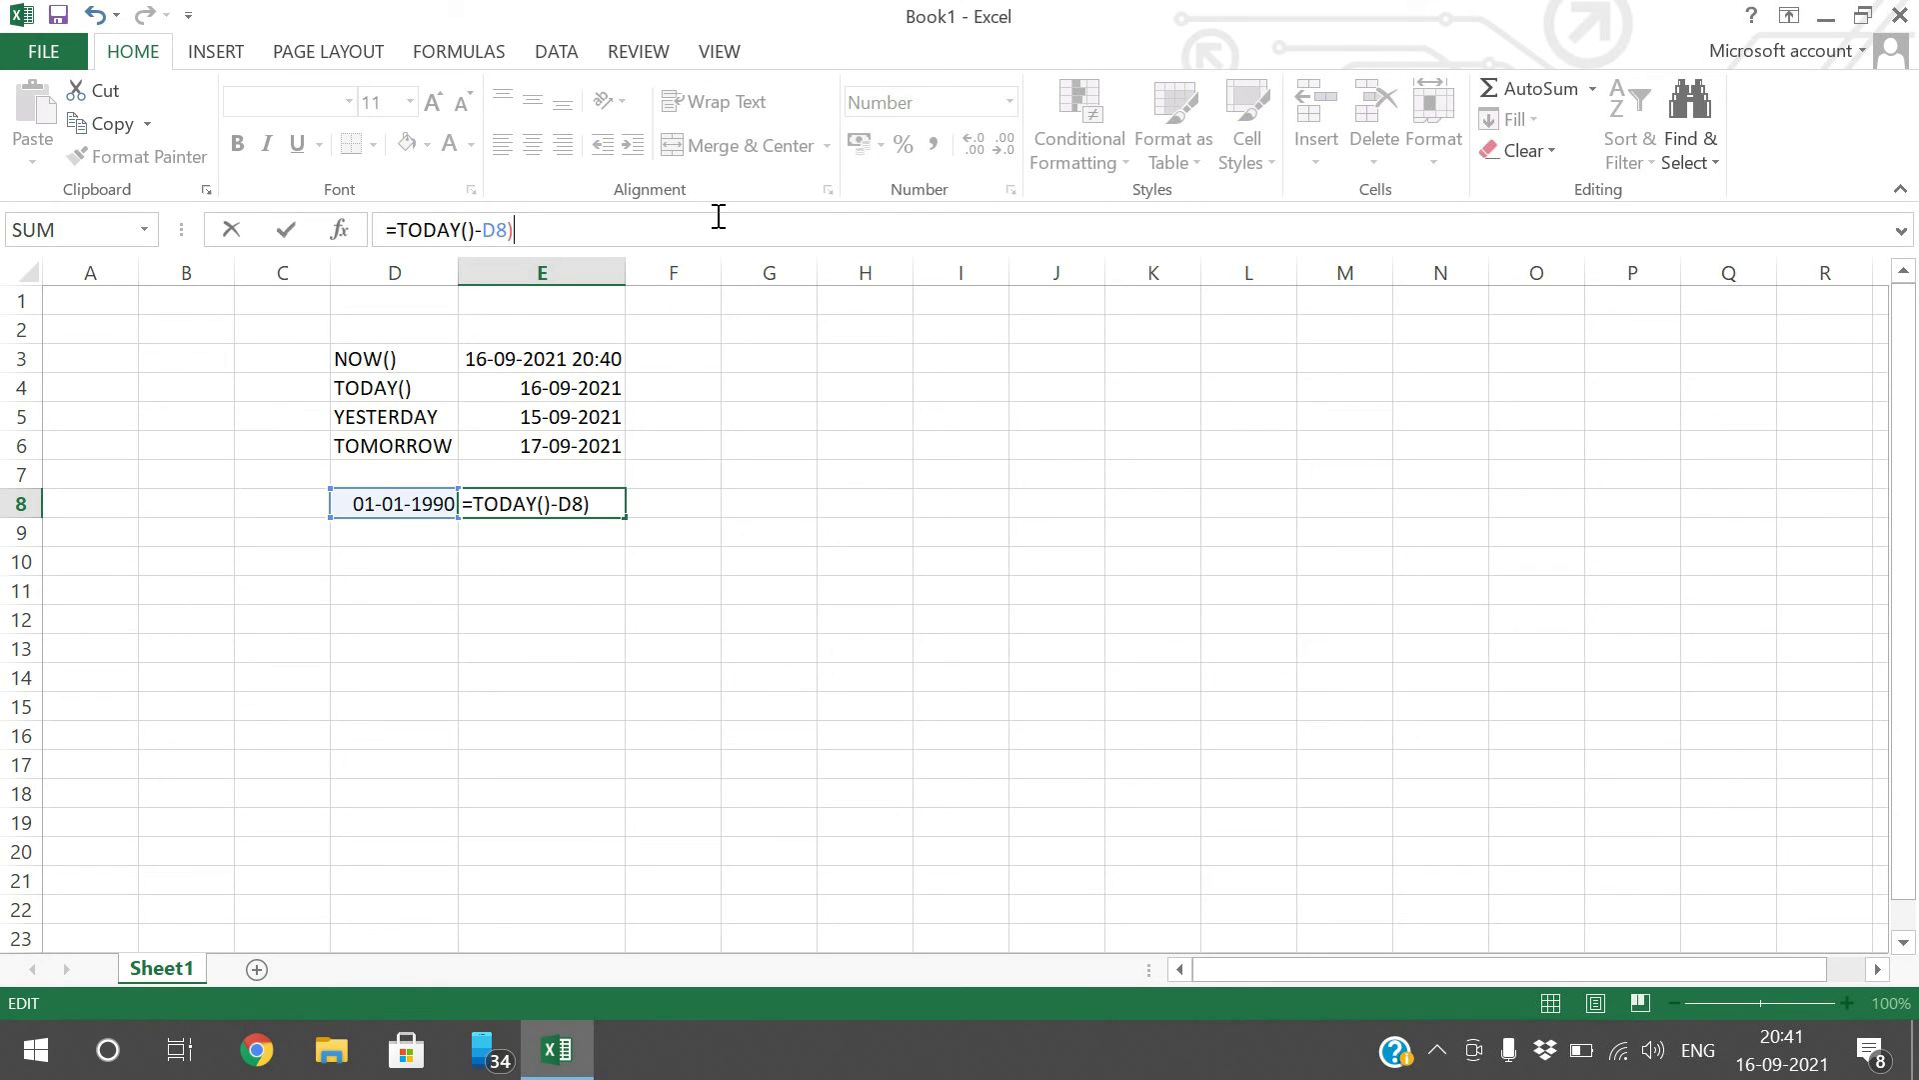
click(400, 230)
text(()
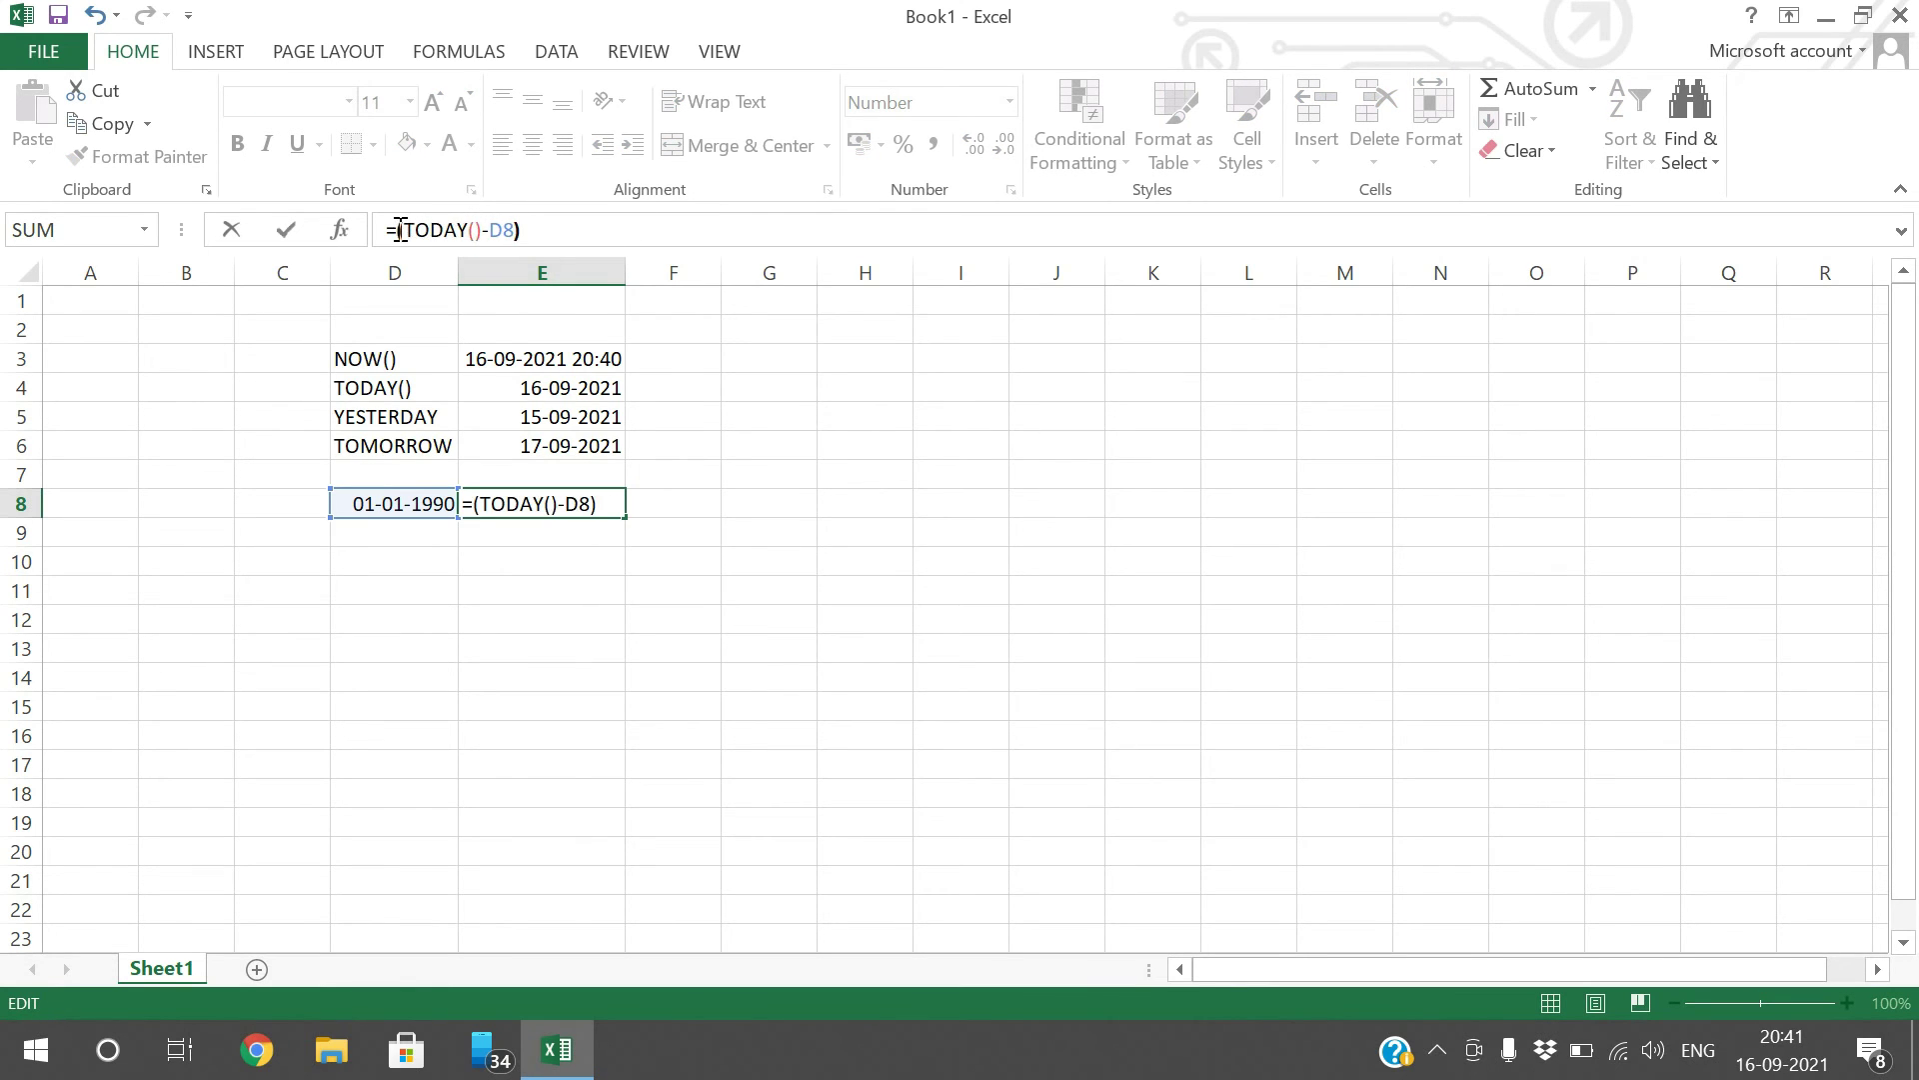
click(555, 236)
text(/365)
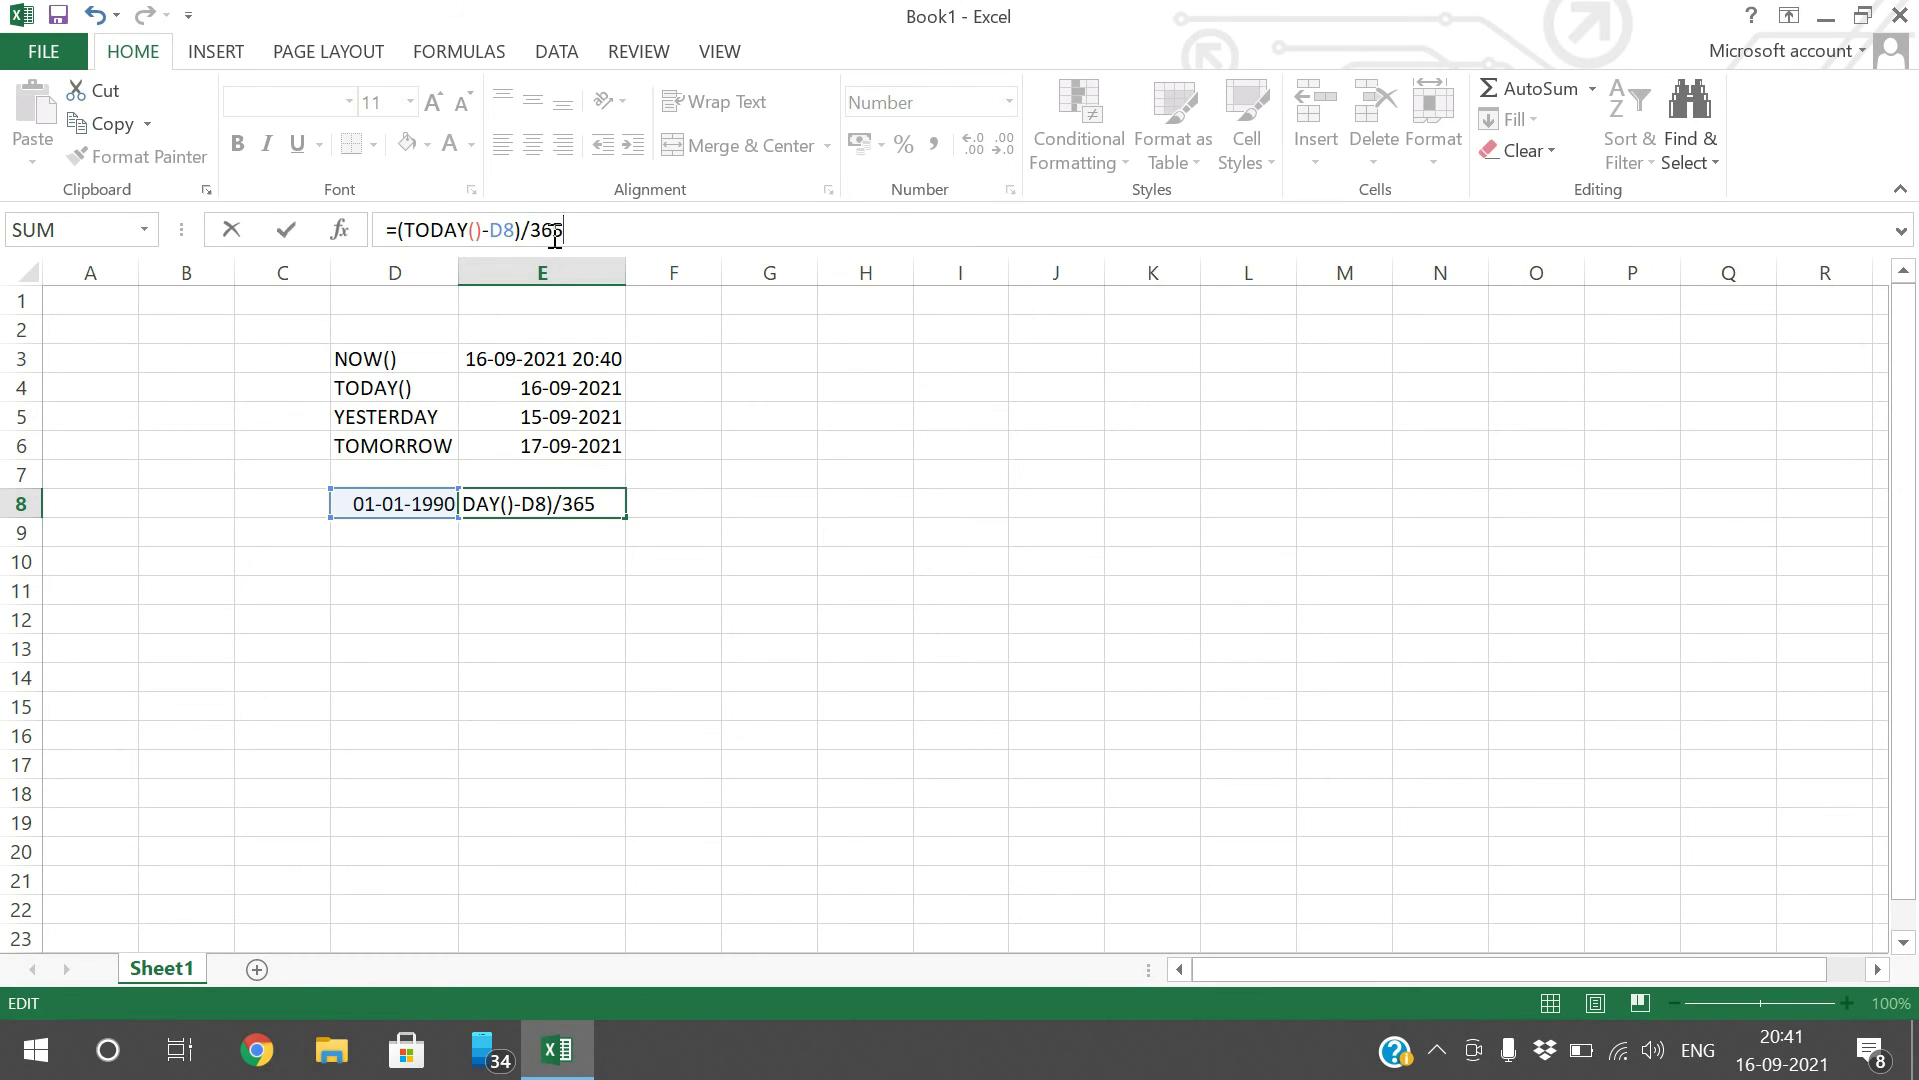
key(Return)
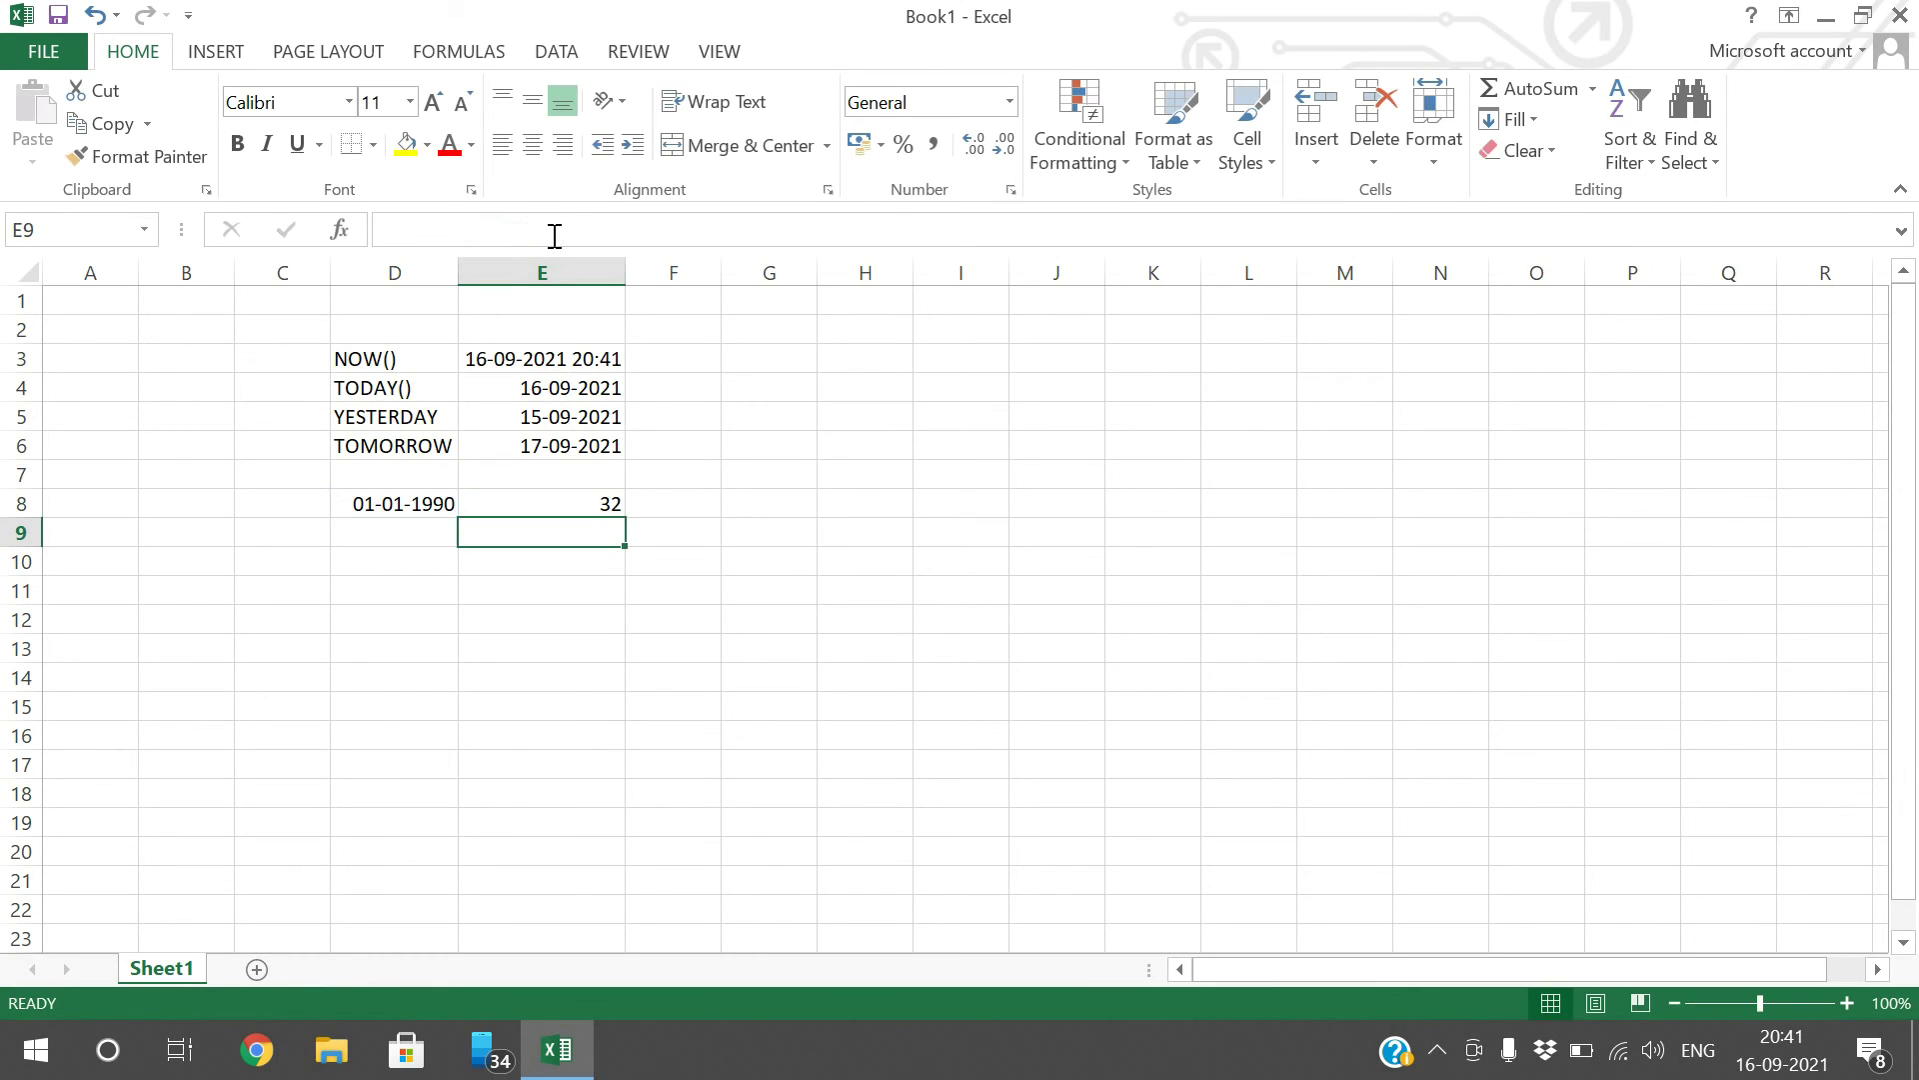
- Show the E8 age with two decimal places, as 31.73
click(569, 500)
click(632, 561)
click(600, 510)
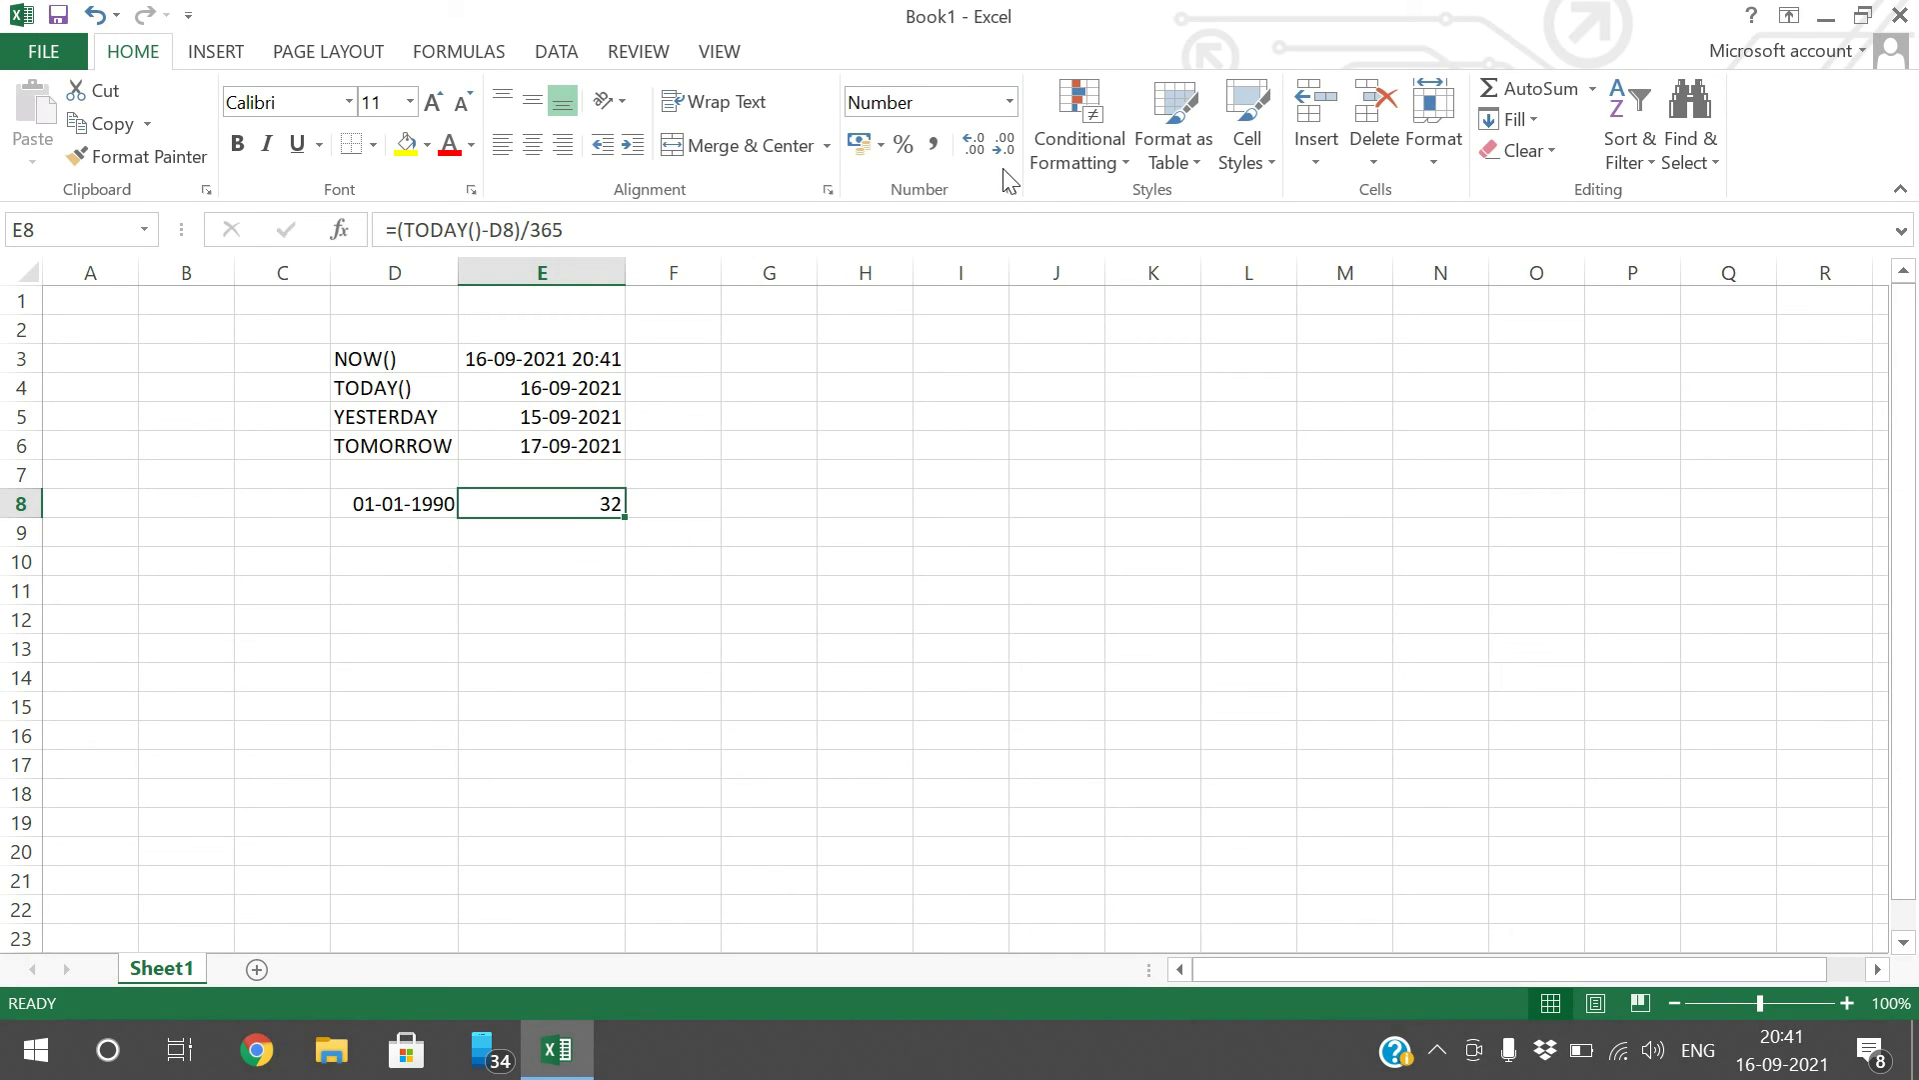
click(975, 143)
click(974, 143)
click(393, 390)
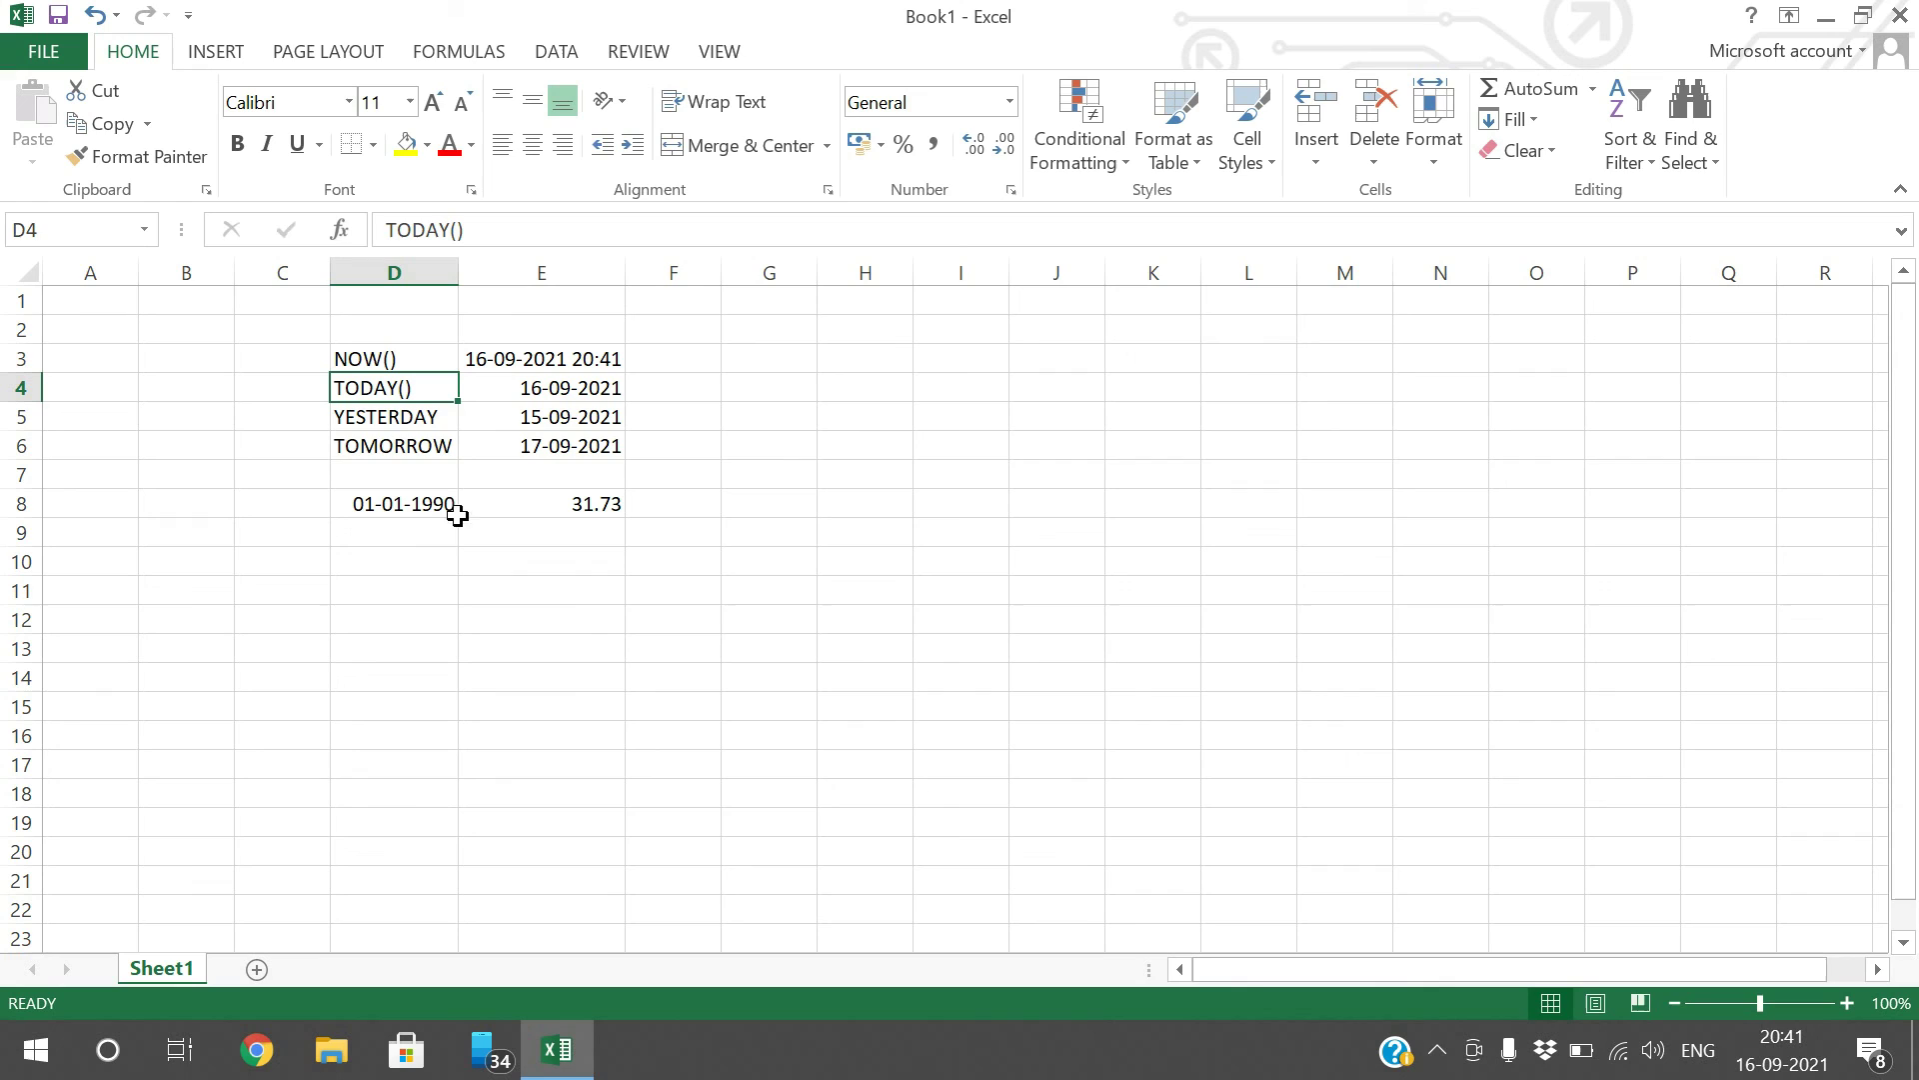
click(537, 710)
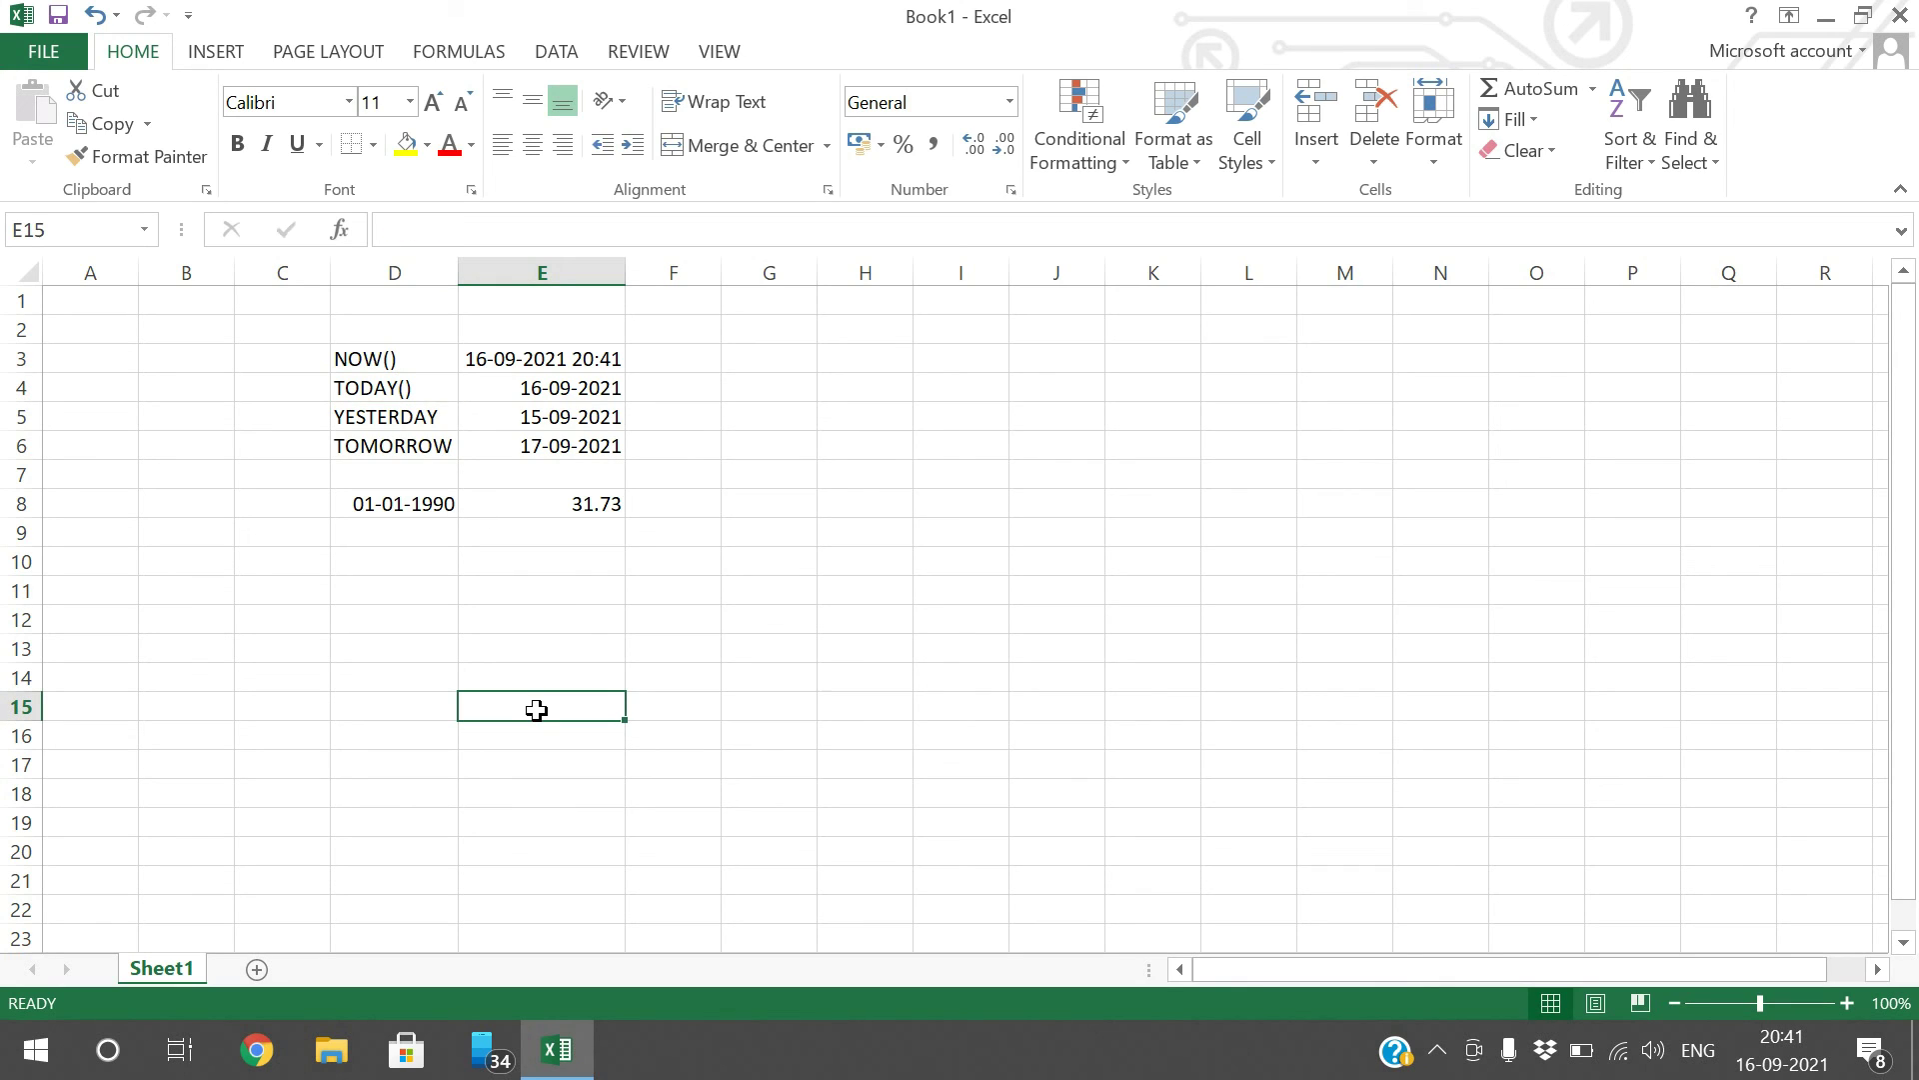